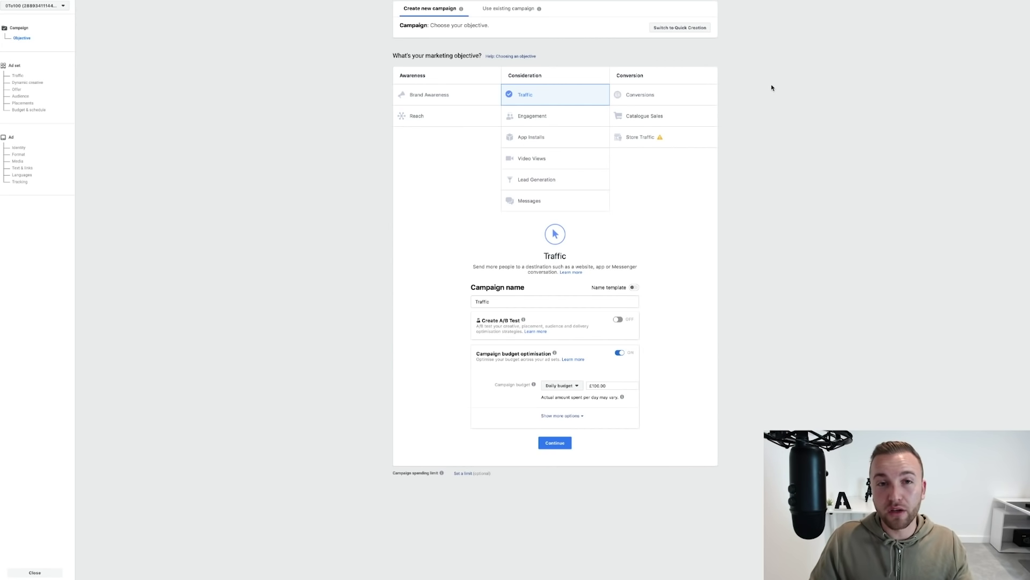
# - Choose the Traffic objective for the new campaign, set its daily budget to £5.00 and continue to the ad set
pyautogui.click(536, 115)
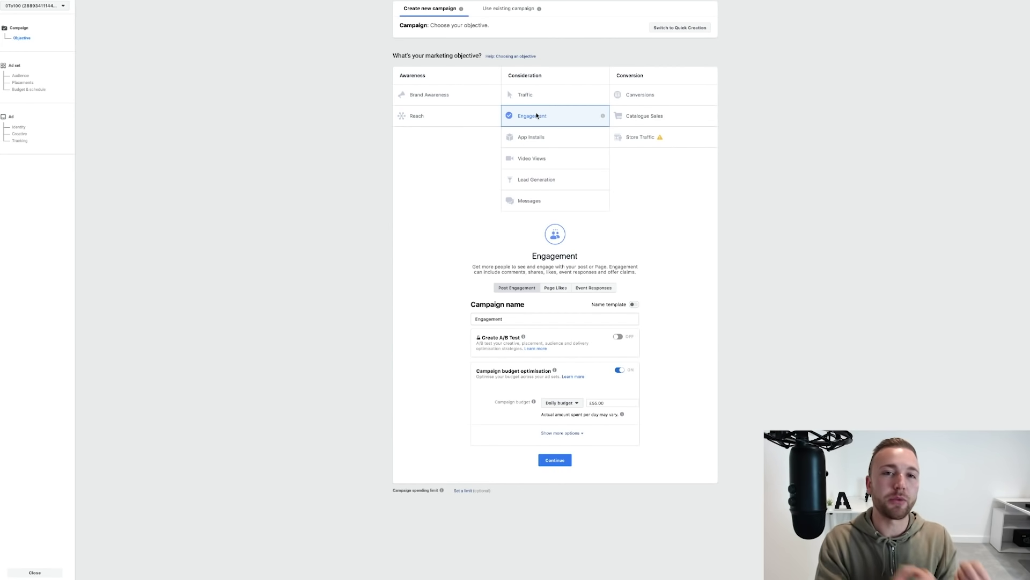
pyautogui.click(536, 101)
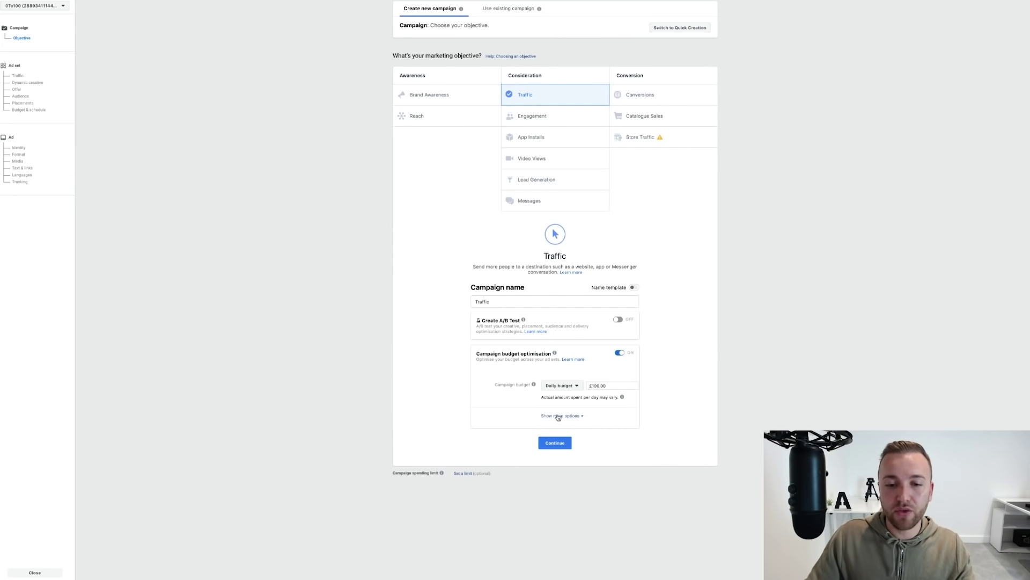
pyautogui.click(604, 386)
pyautogui.hotkey('ctrl', 'a')
pyautogui.write('5')
pyautogui.click(723, 406)
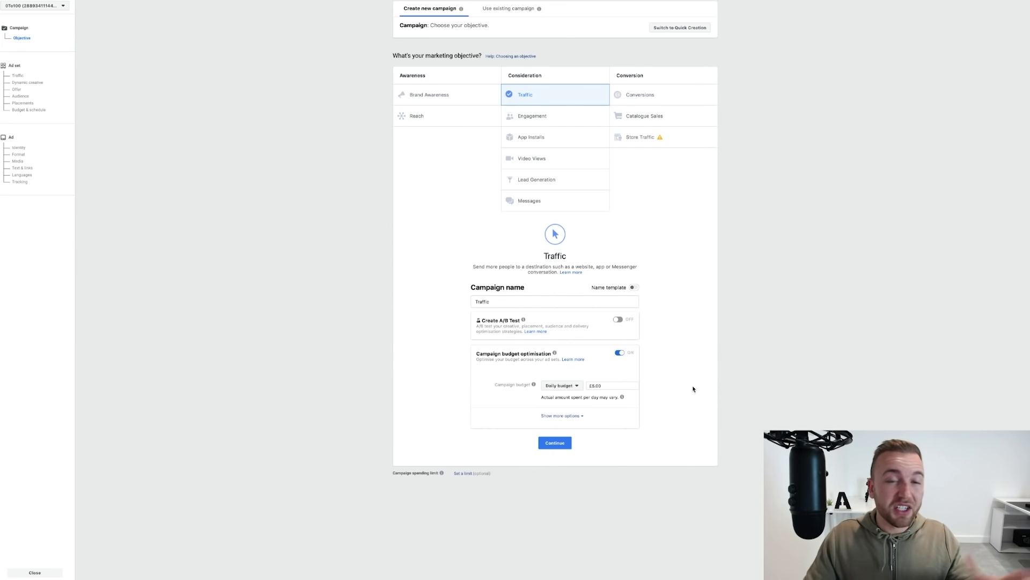
pyautogui.click(556, 444)
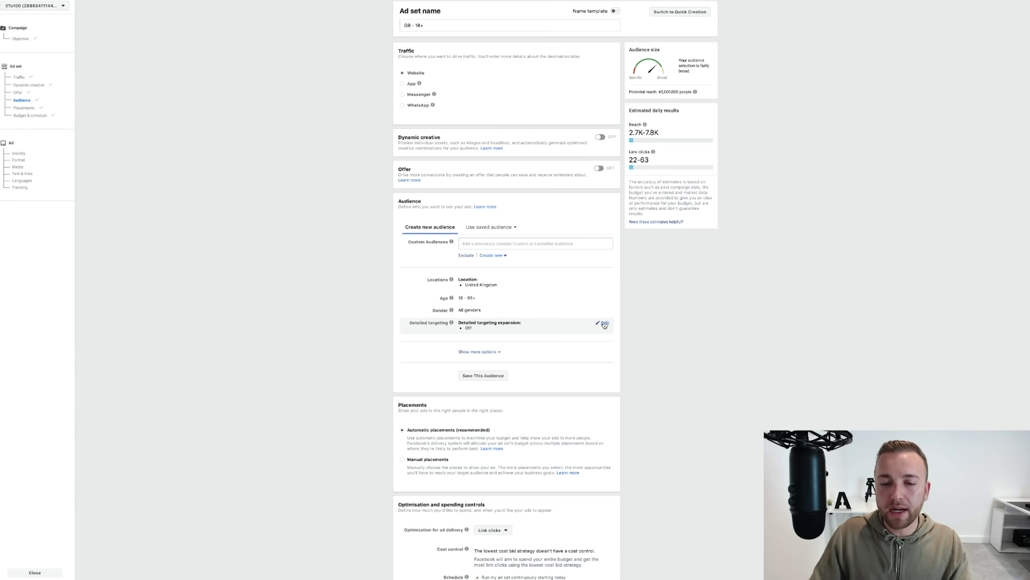
# - Add the Cars interest to the audience's detailed targeting and check the estimated daily reach
pyautogui.click(604, 323)
pyautogui.click(547, 332)
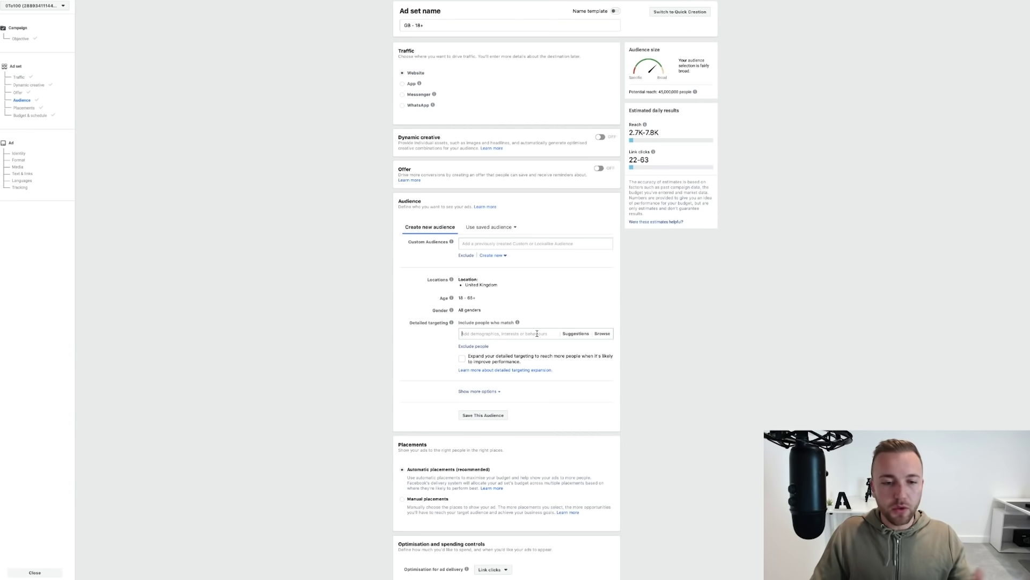
pyautogui.write('Cars')
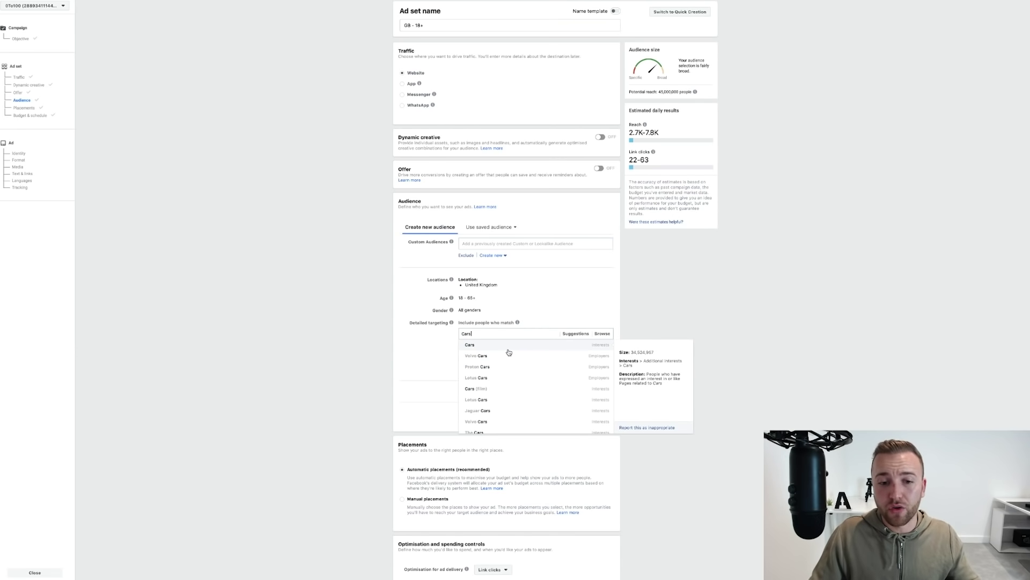
pyautogui.click(509, 349)
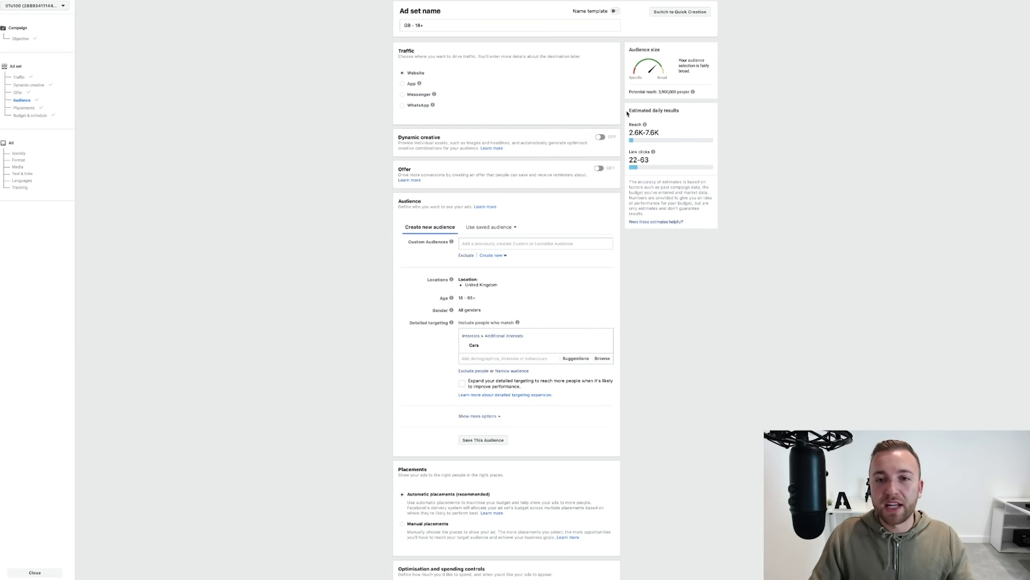
pyautogui.moveTo(648, 137); pyautogui.dragTo(687, 137)
pyautogui.click(660, 134)
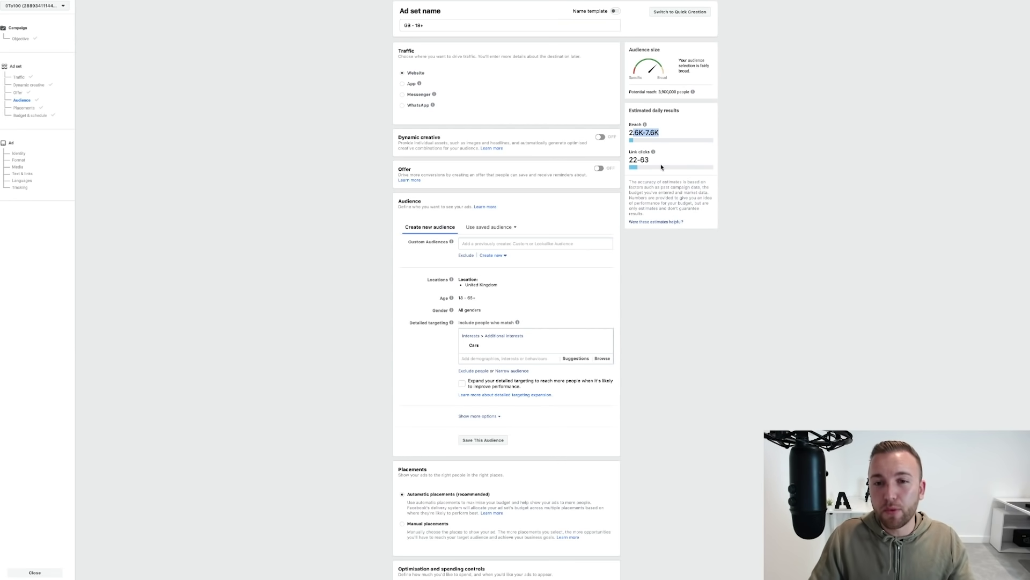
# - Switch the ad set to manual placements and exclude the Facebook, Audience Network and Messenger platforms
pyautogui.scroll(-3, 662, 299)
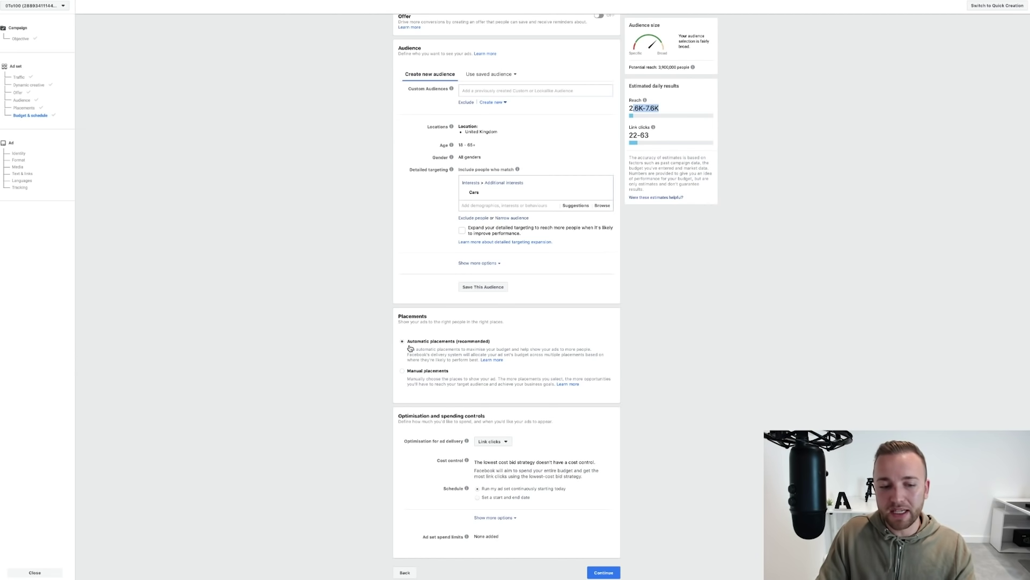
pyautogui.hotkey('ctrl', '+')
pyautogui.hotkey('ctrl', '+')
pyautogui.scroll(-2, 455, 359)
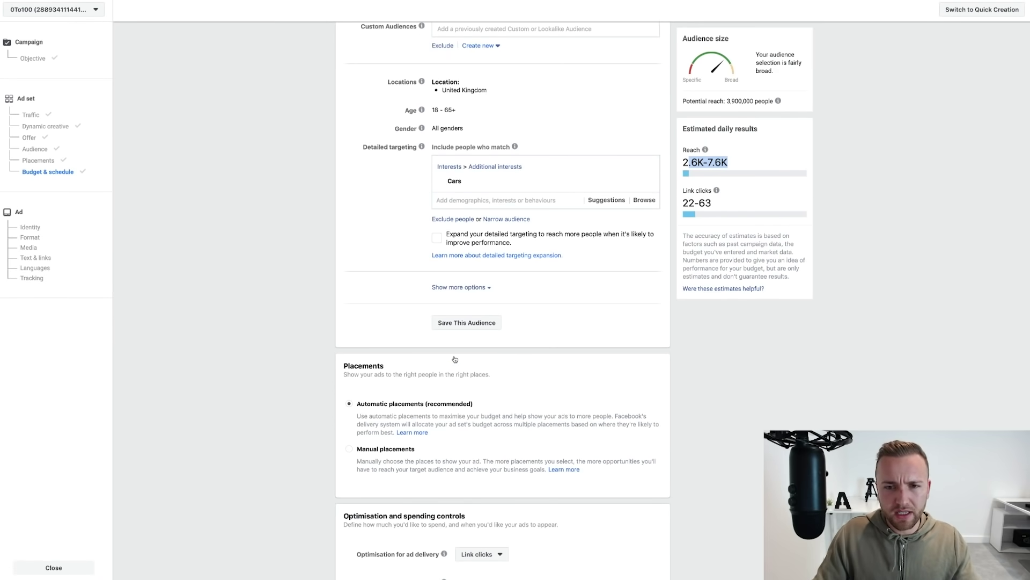
pyautogui.scroll(-3, 455, 359)
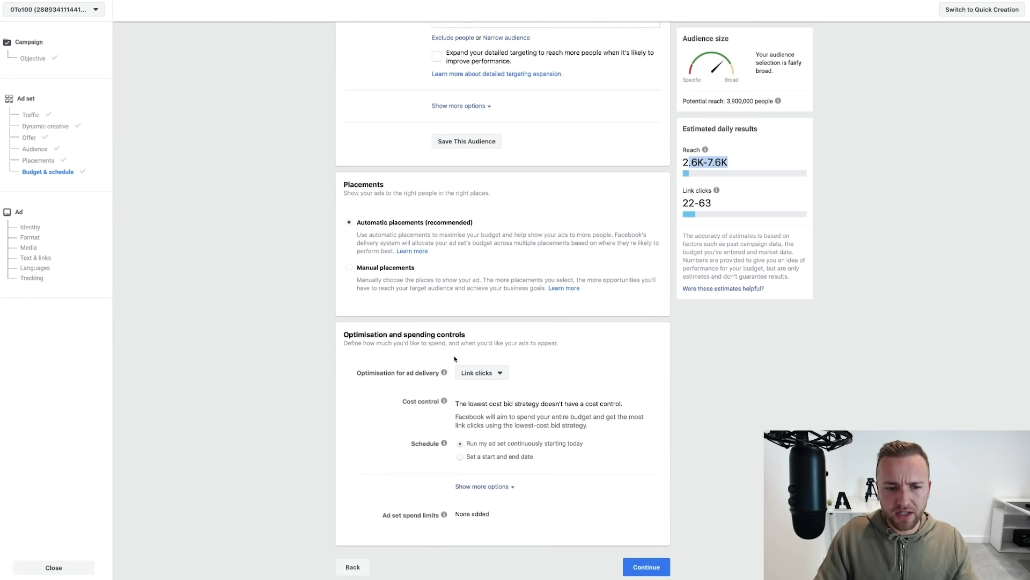
pyautogui.hotkey('ctrl', '+')
pyautogui.hotkey('ctrl', '+')
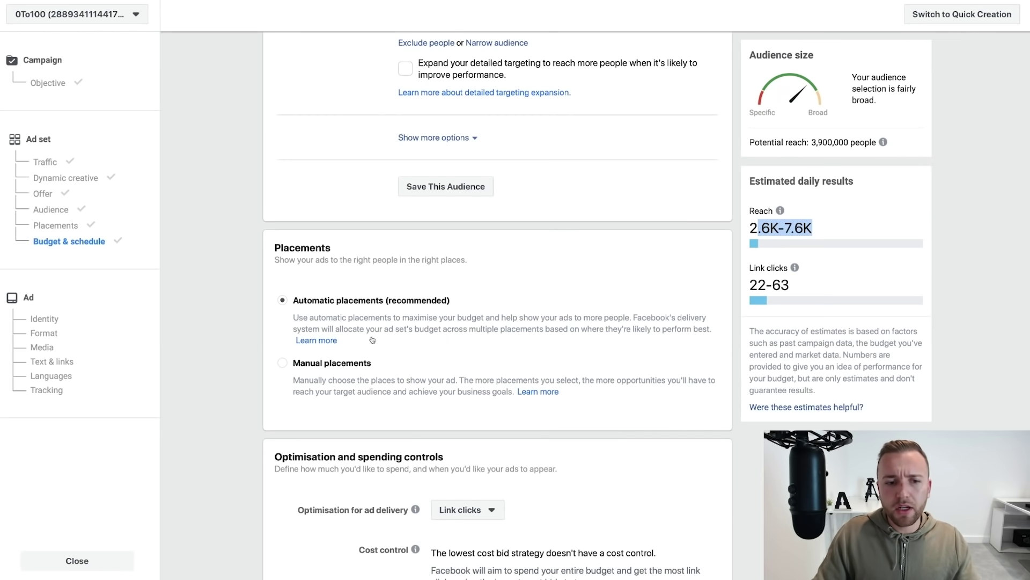
pyautogui.click(317, 363)
pyautogui.scroll(-5, 398, 406)
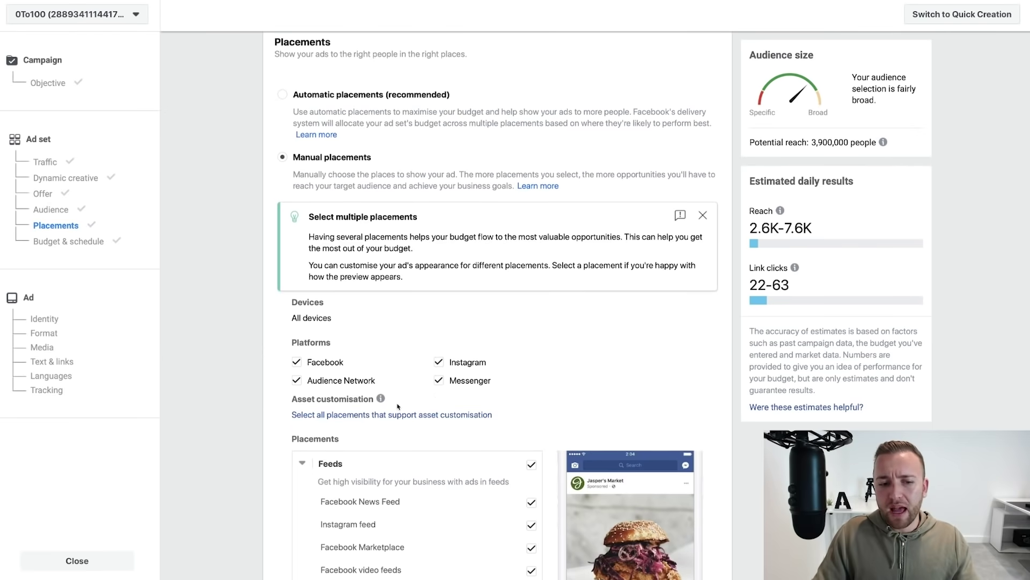
pyautogui.click(297, 284)
pyautogui.click(297, 303)
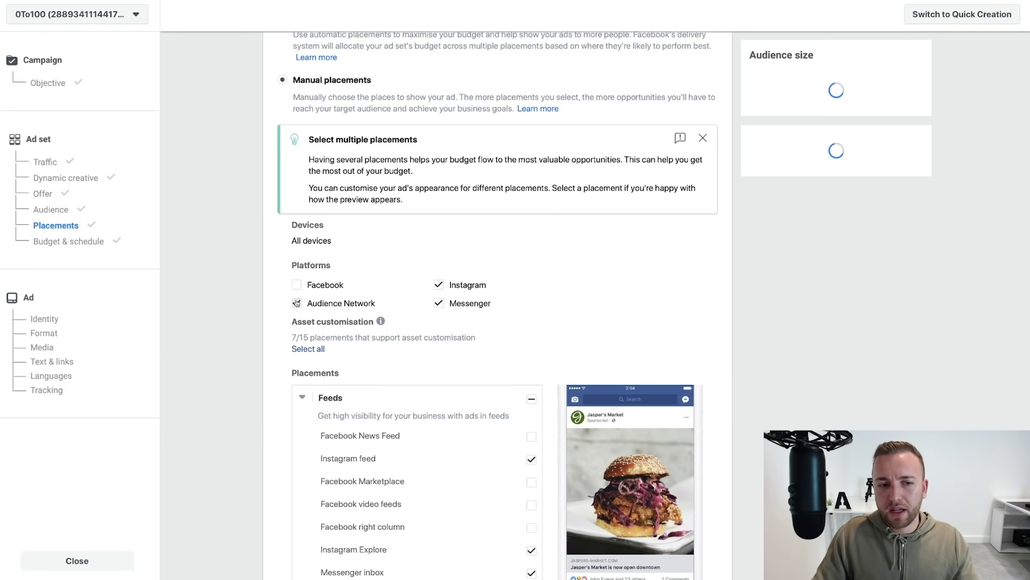
pyautogui.click(439, 303)
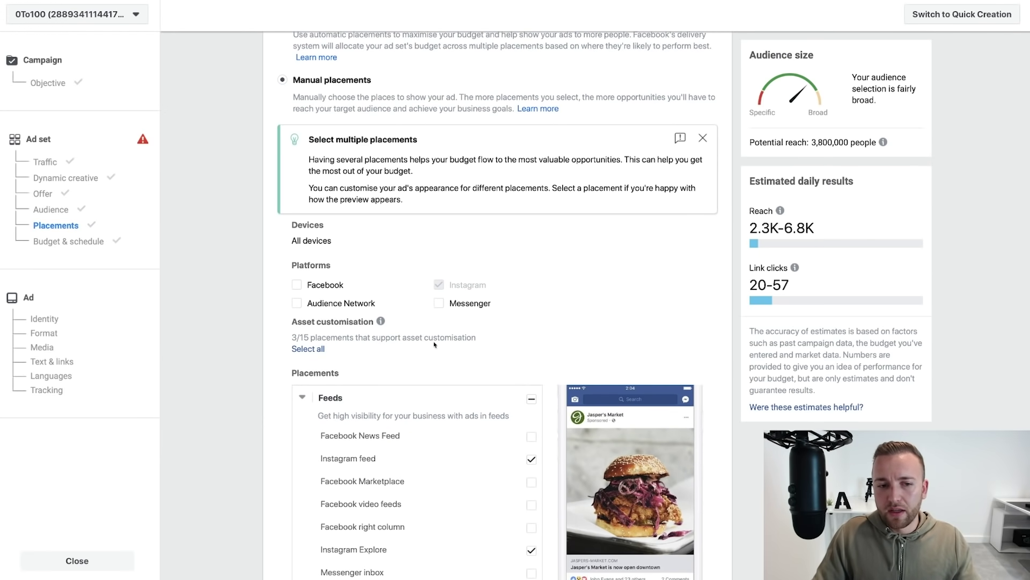
# - Remove the Instagram feed and Instagram Explore placements, keeping only Instagram Stories, and continue to the ad setup
pyautogui.scroll(-4, 561, 345)
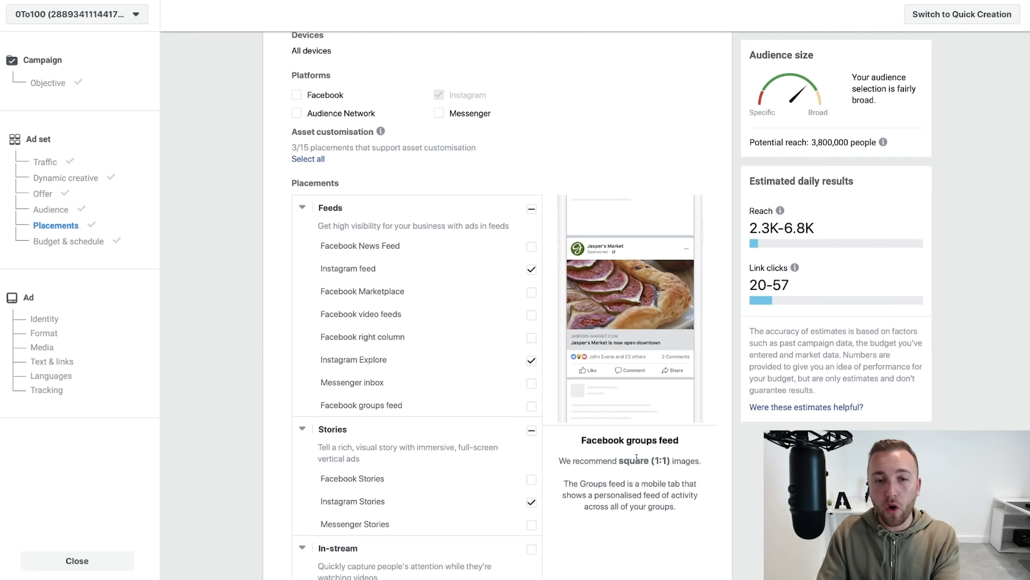
pyautogui.click(531, 269)
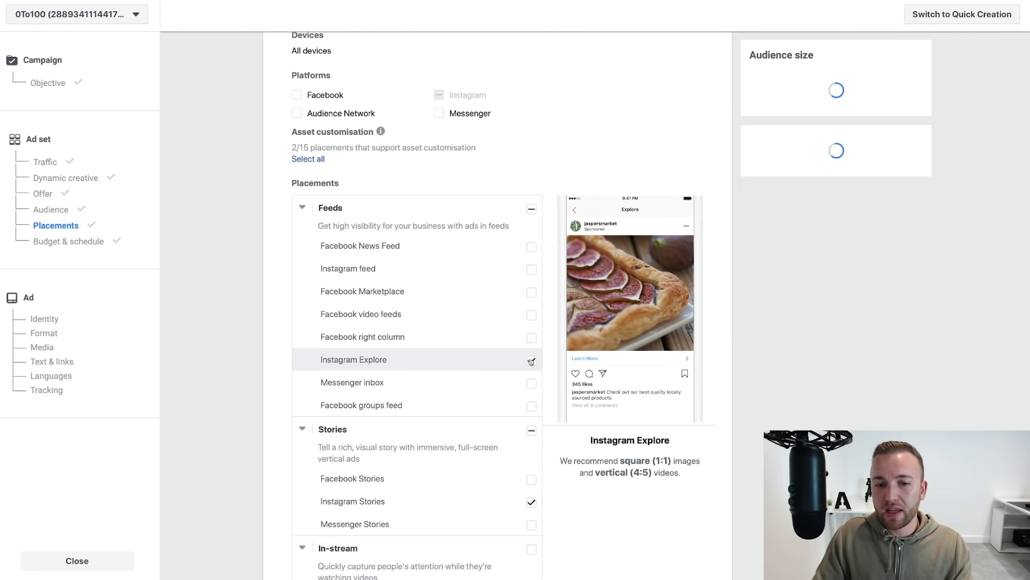
pyautogui.click(532, 360)
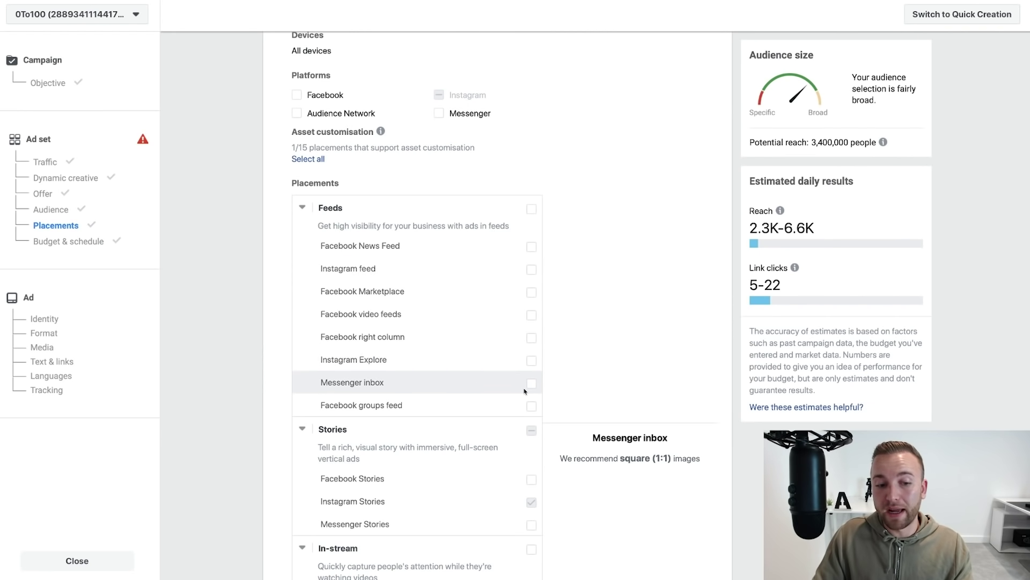
pyautogui.scroll(-1, 527, 395)
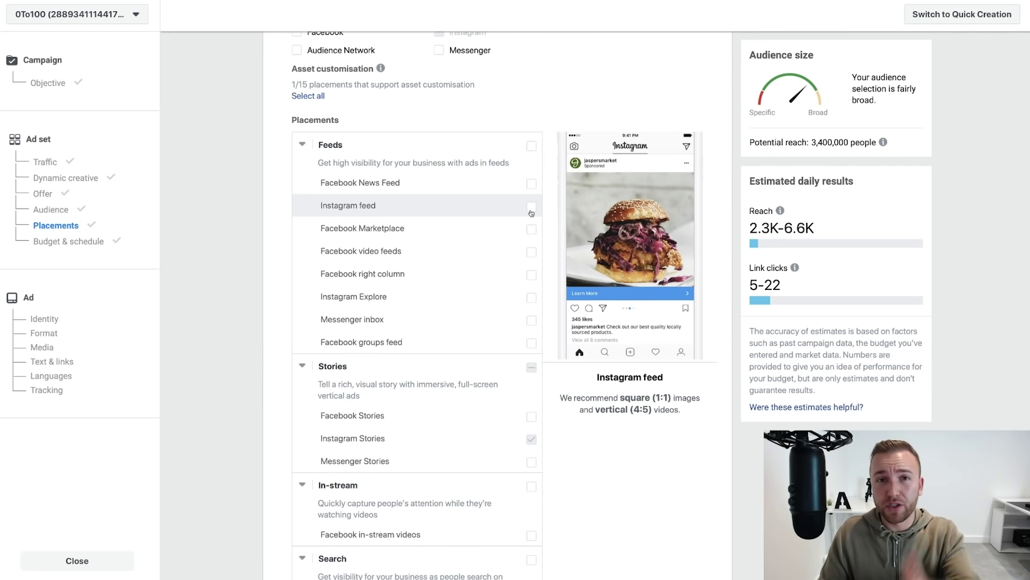
pyautogui.scroll(-15, 615, 338)
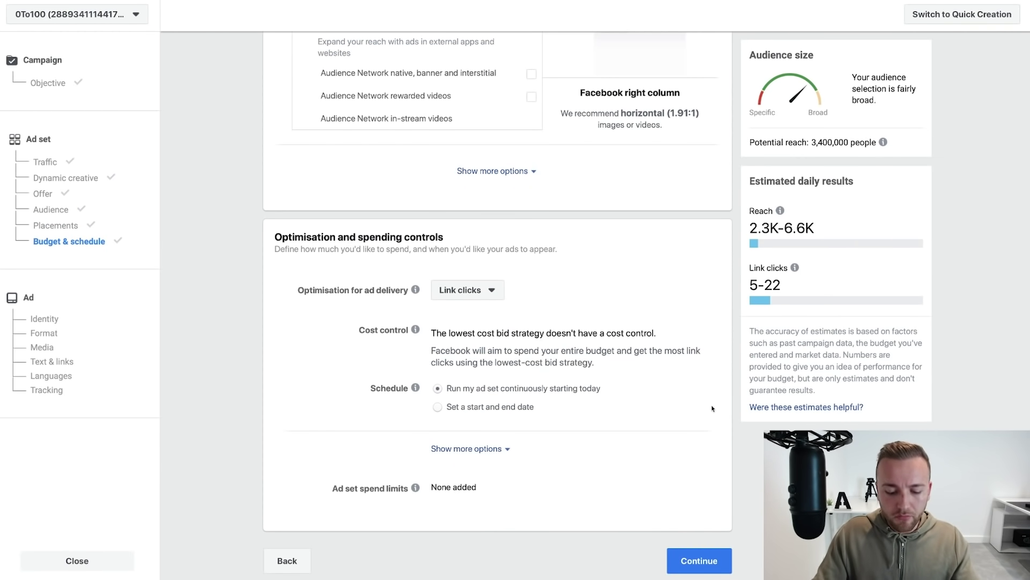
pyautogui.click(699, 558)
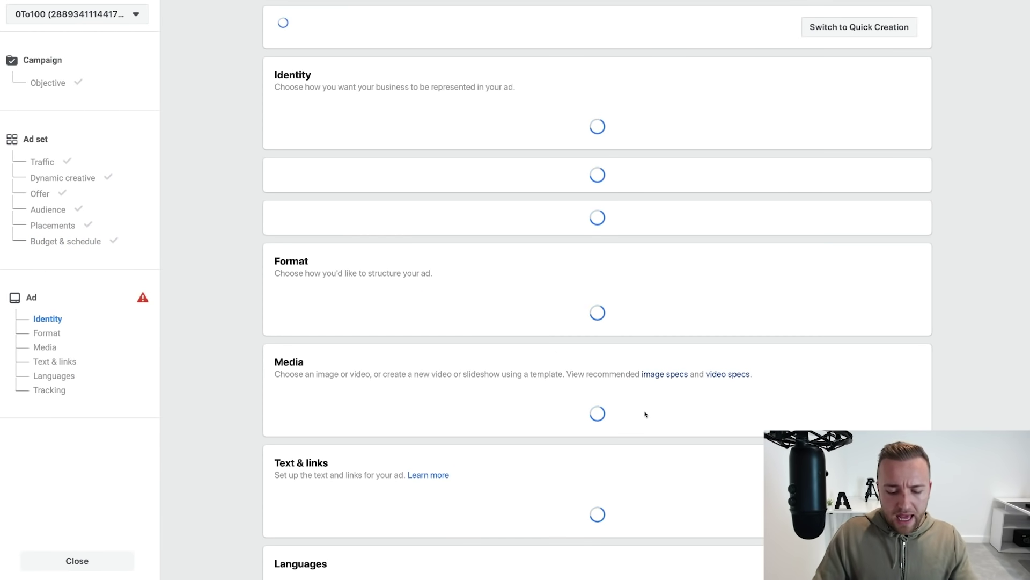
pyautogui.hotkey('ctrl', '-')
pyautogui.hotkey('ctrl', '-')
pyautogui.hotkey('ctrl', '-')
pyautogui.hotkey('ctrl', '-')
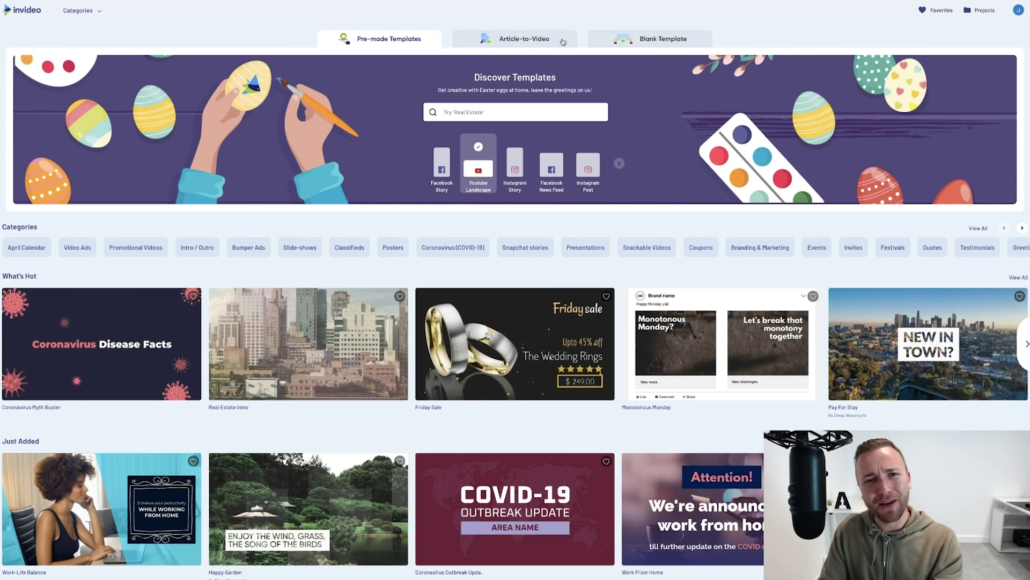
# - In InVideo, look at the blank template dimensions and browse the pre-made template formats, ending with Instagram Story
pyautogui.click(623, 42)
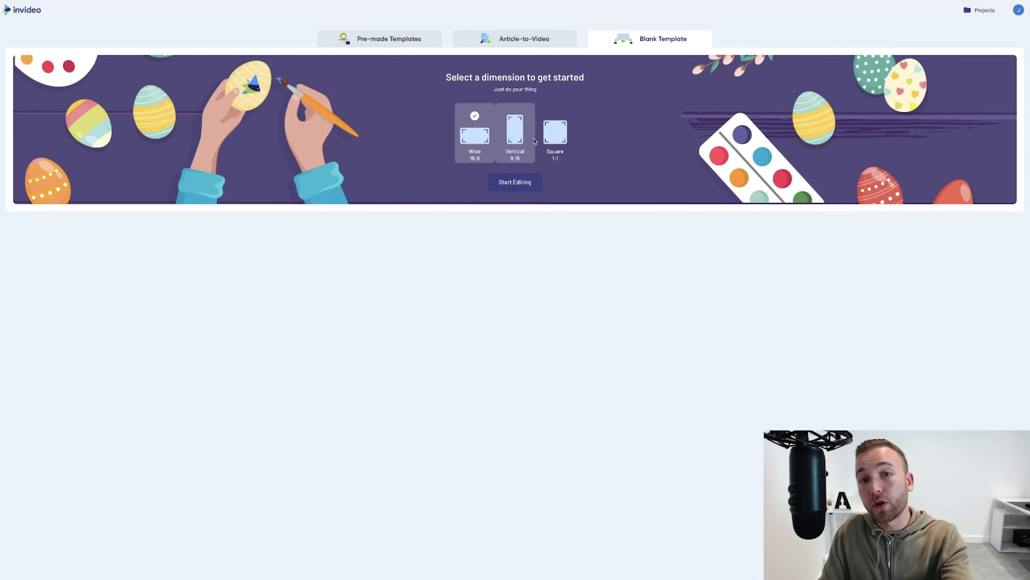
pyautogui.click(411, 36)
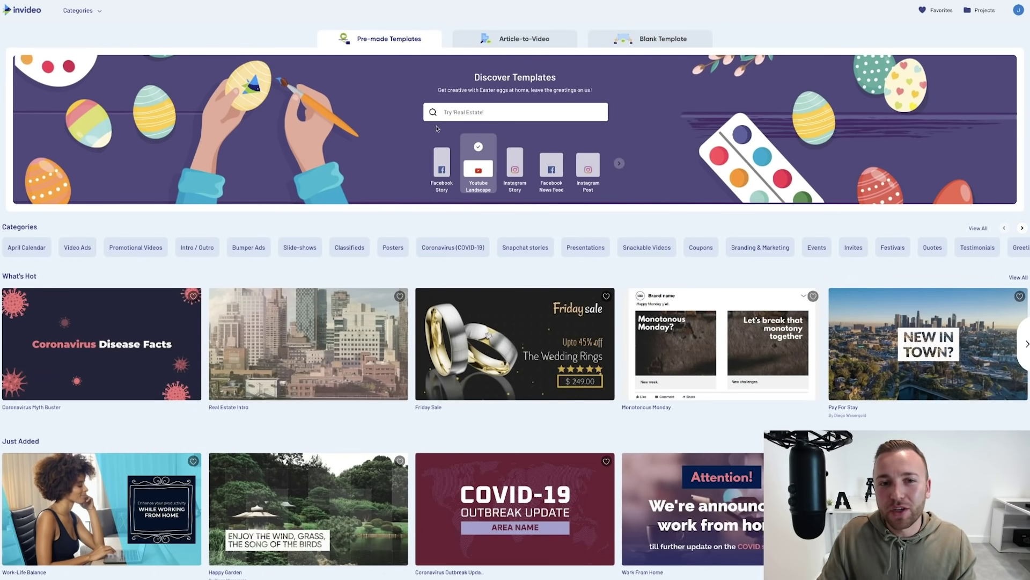
pyautogui.click(452, 168)
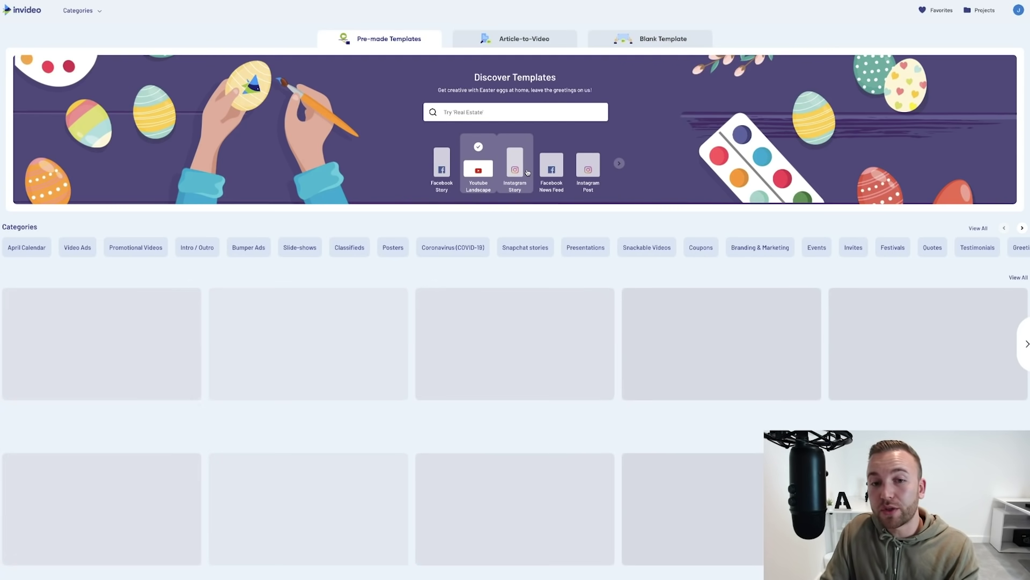
pyautogui.click(528, 172)
pyautogui.click(551, 171)
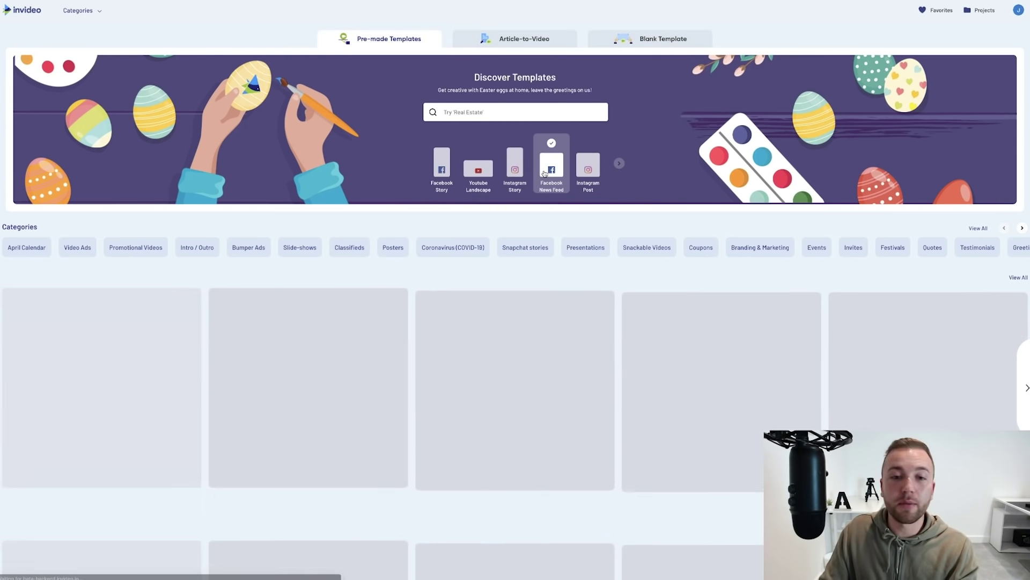
pyautogui.click(597, 175)
pyautogui.click(620, 165)
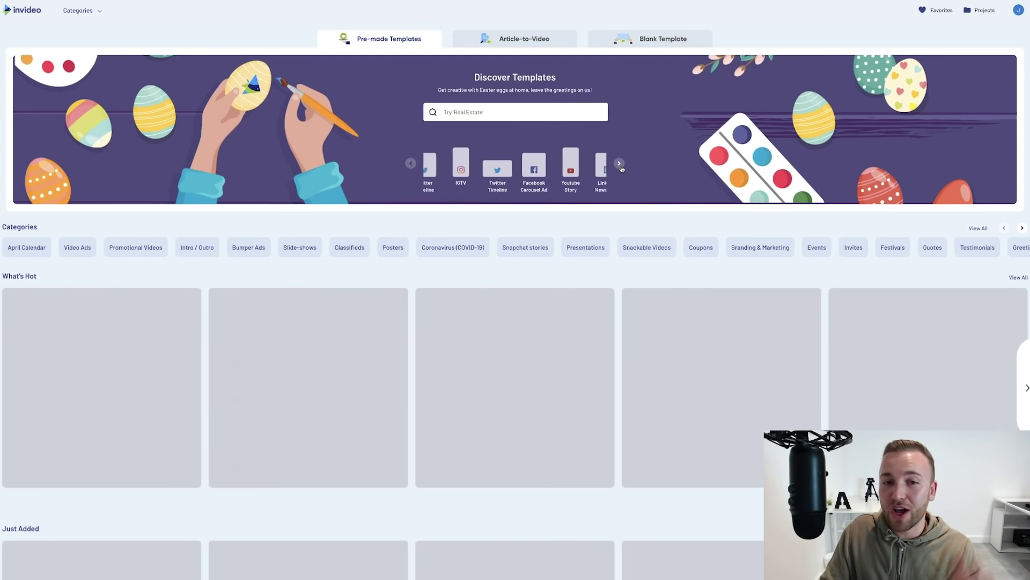
pyautogui.click(411, 163)
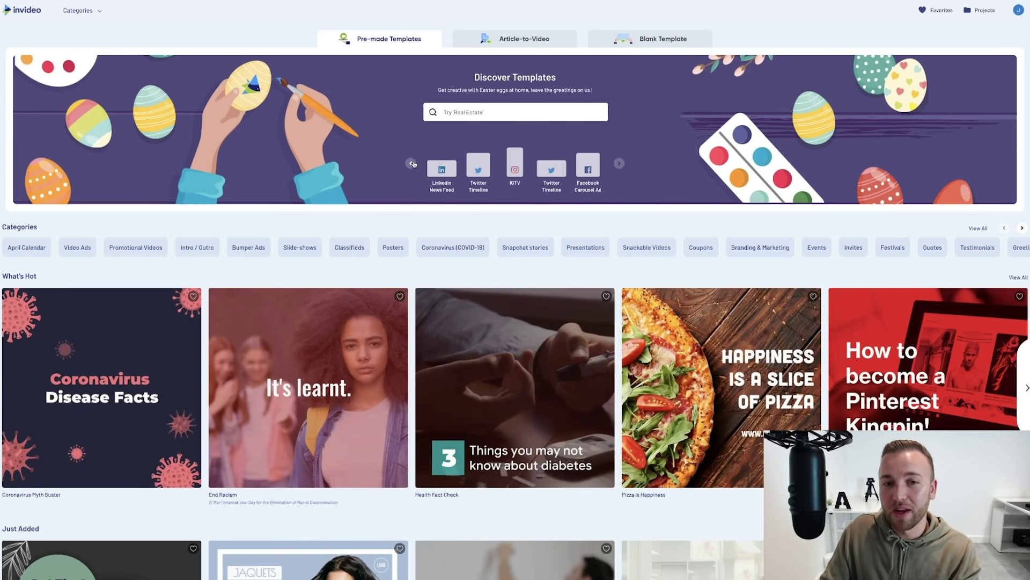
pyautogui.click(528, 169)
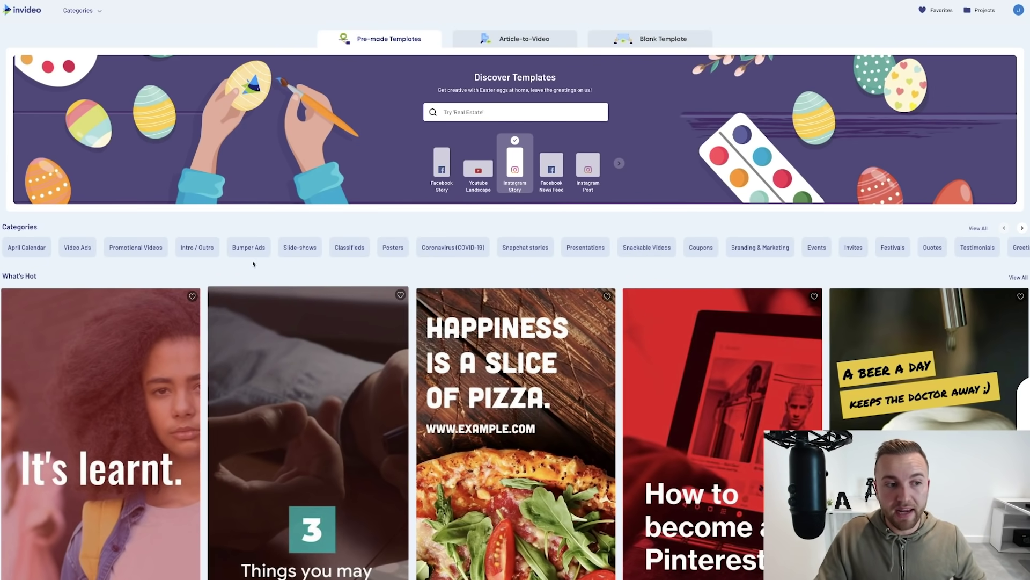
# - Browse the templates in the Coronavirus (COVID-19) category and return to the template home page
pyautogui.scroll(-2, 376, 215)
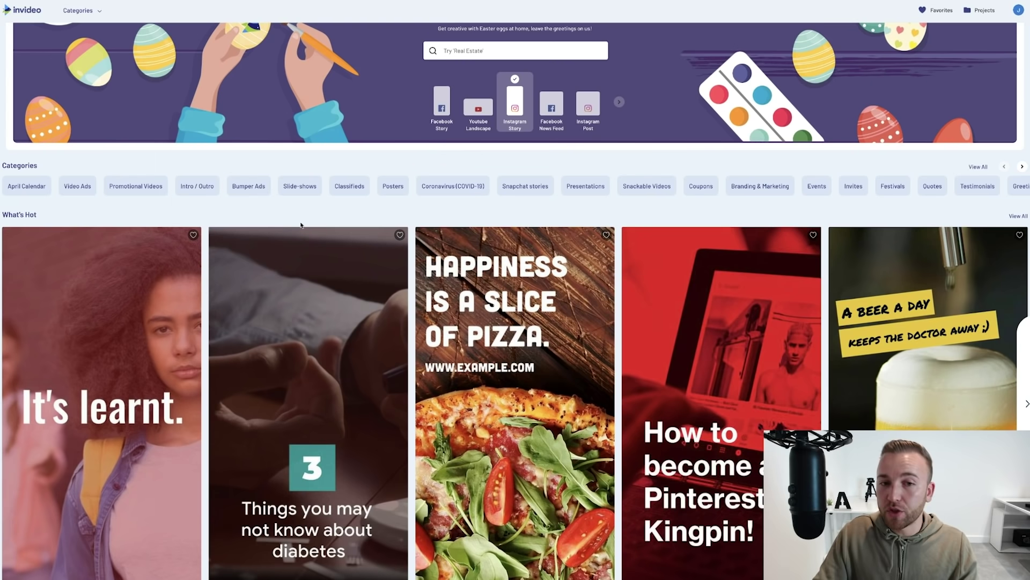
pyautogui.click(448, 191)
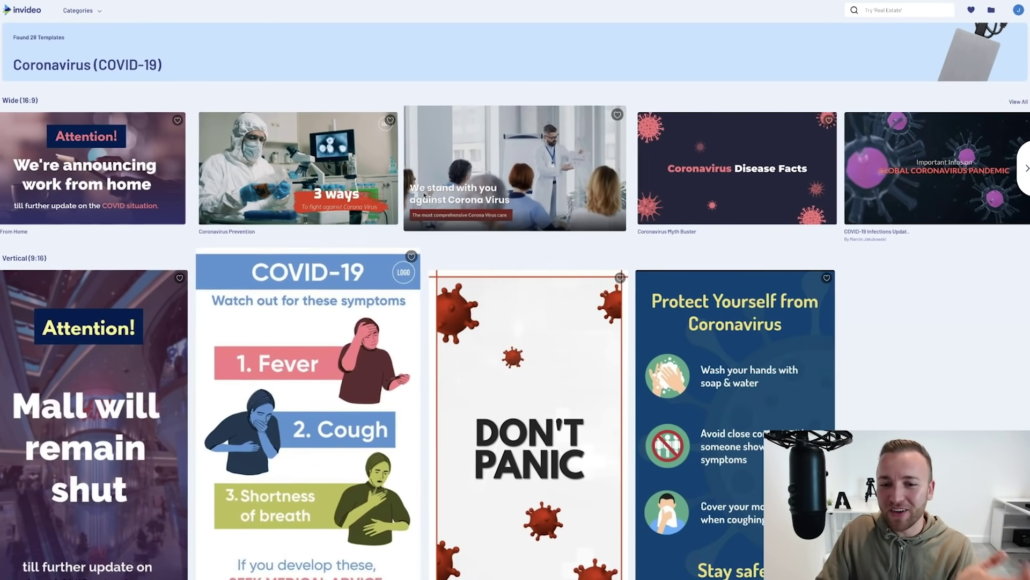
pyautogui.scroll(-4, 301, 409)
pyautogui.scroll(-7, 515, 244)
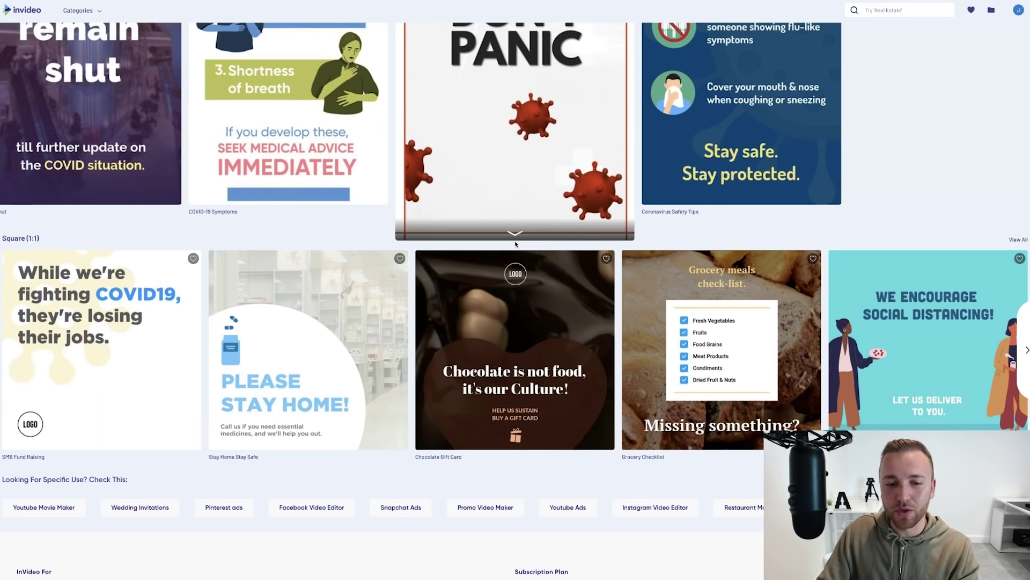
pyautogui.scroll(11, 323, 148)
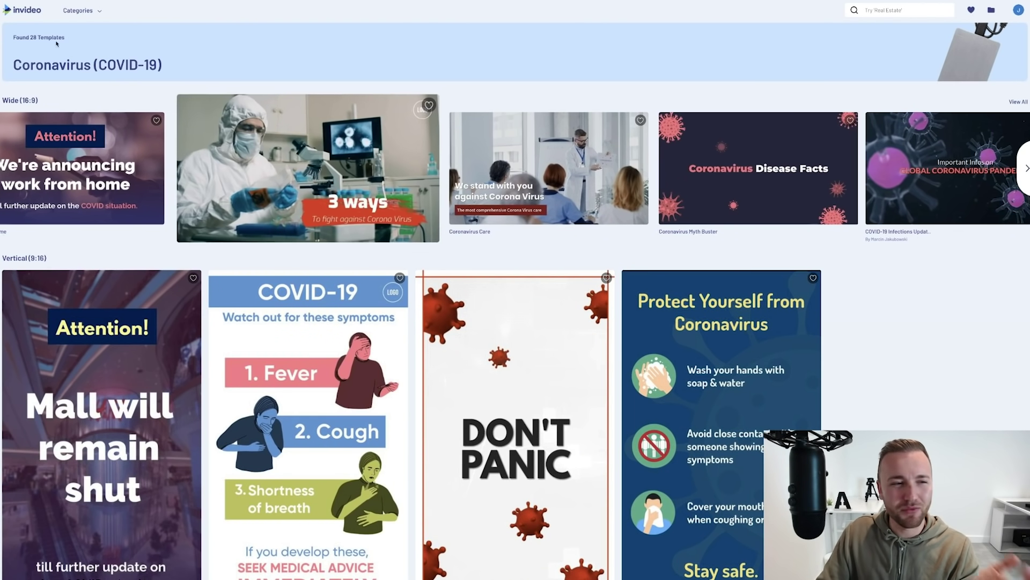
pyautogui.moveTo(18, 17)
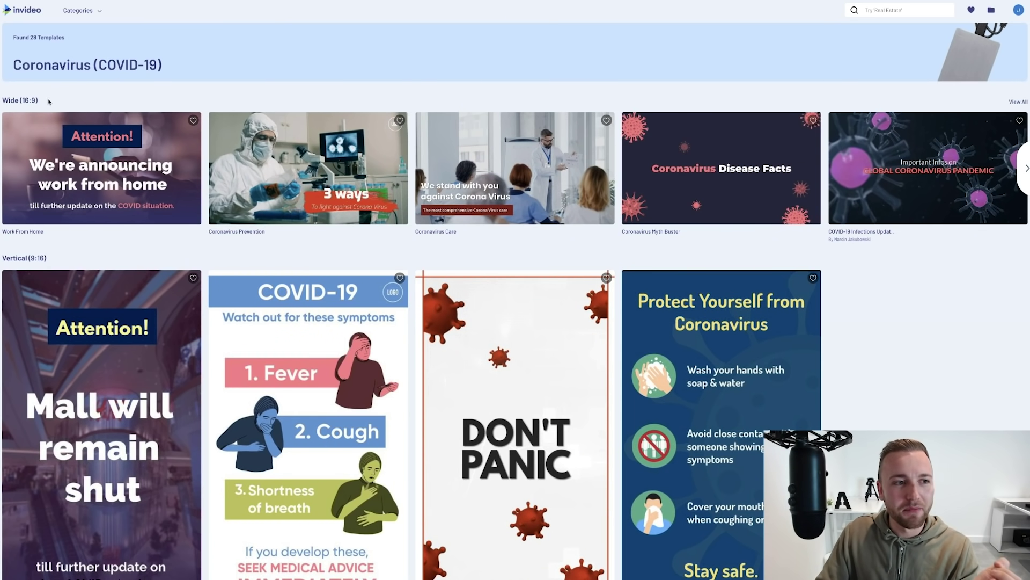
pyautogui.click(22, 10)
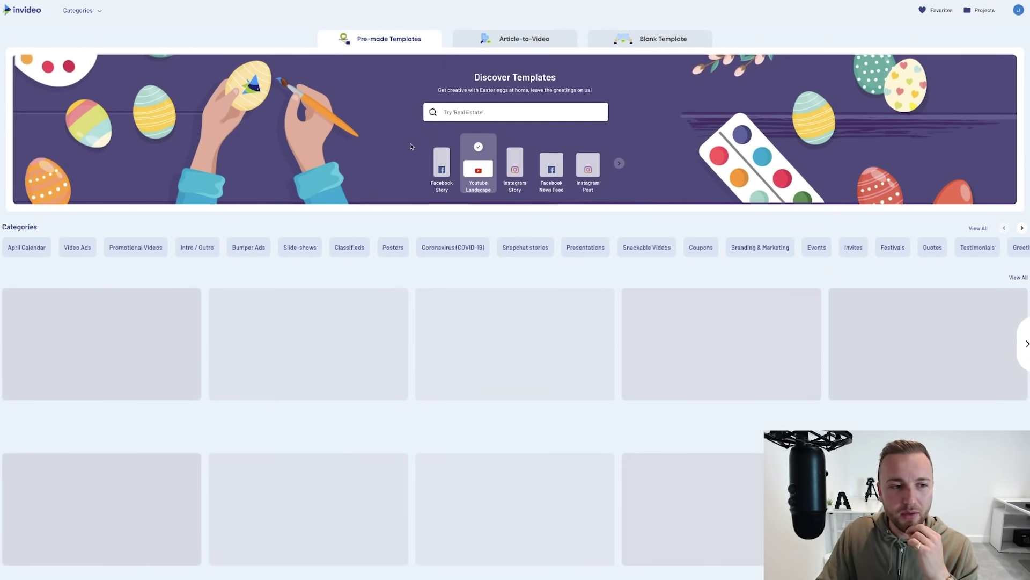
# - Switch the pre-made templates to the Instagram Story format and browse the What's Hot templates
pyautogui.click(514, 161)
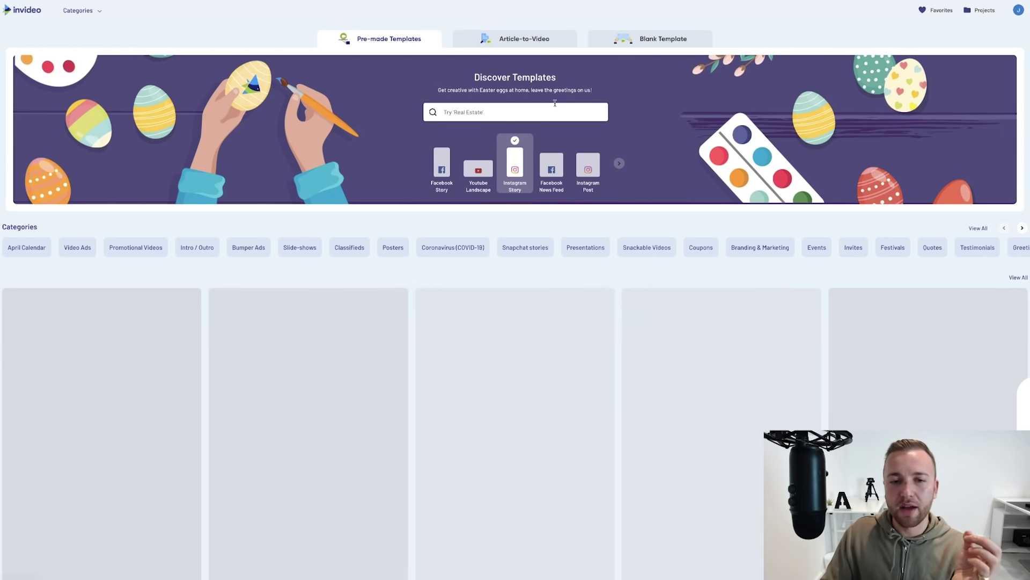
pyautogui.scroll(-3, 554, 103)
pyautogui.scroll(-1, 575, 153)
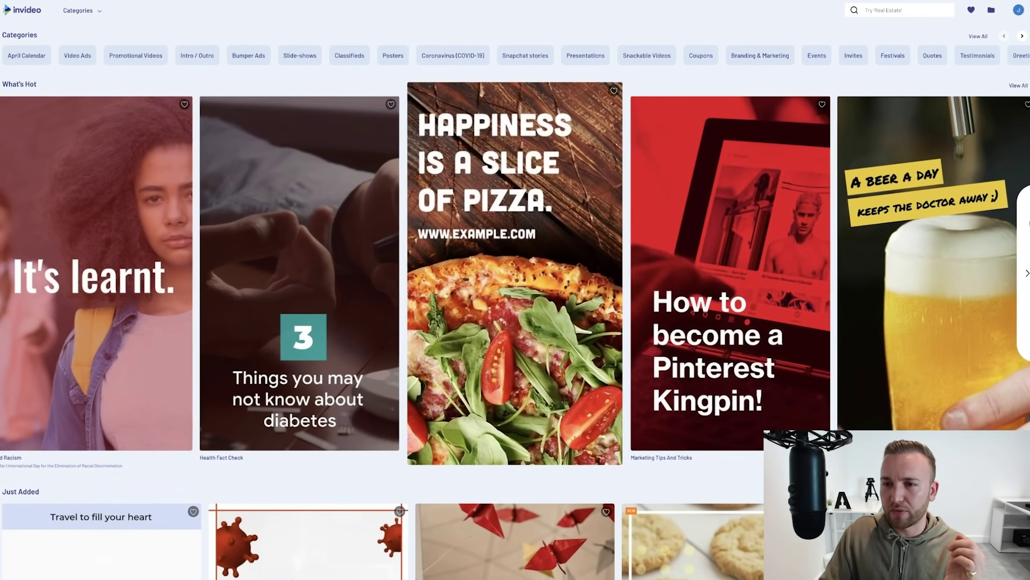
pyautogui.click(1026, 271)
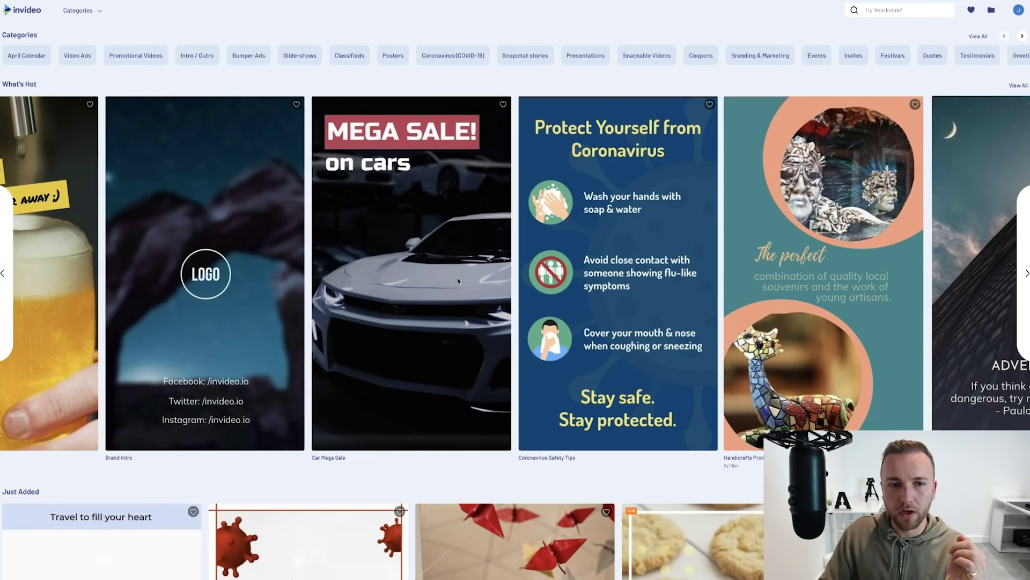
# - Open the Car Mega Sale template's details and compare its wide and vertical versions, ending on Vertical (9:16)
pyautogui.click(397, 311)
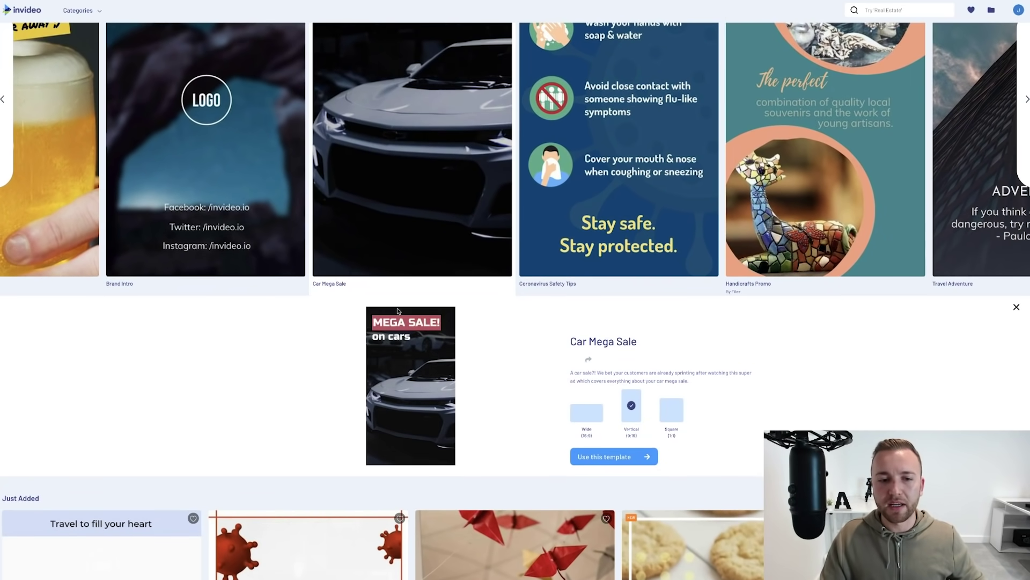
pyautogui.scroll(-1, 530, 347)
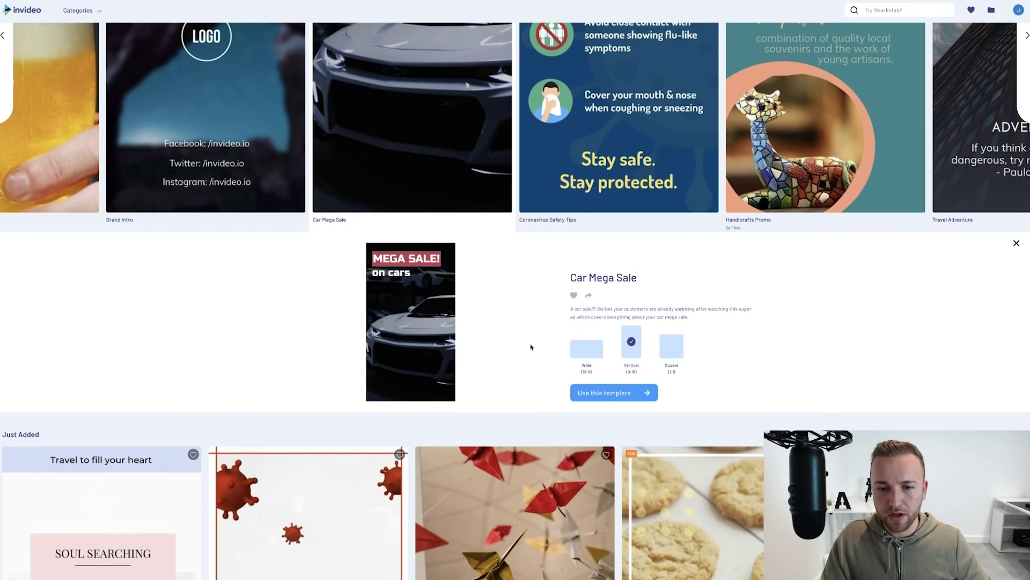
pyautogui.click(582, 353)
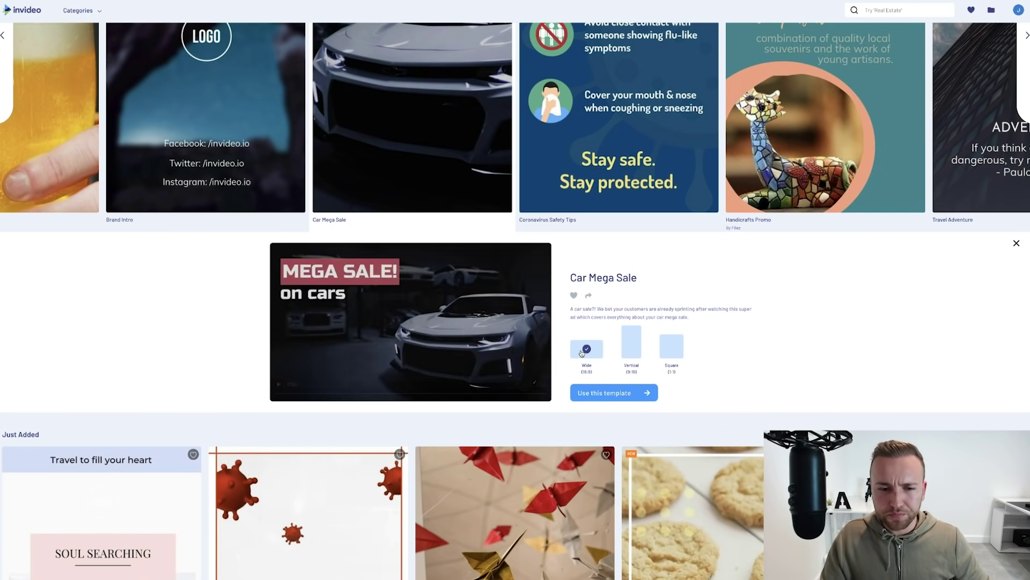
pyautogui.click(625, 353)
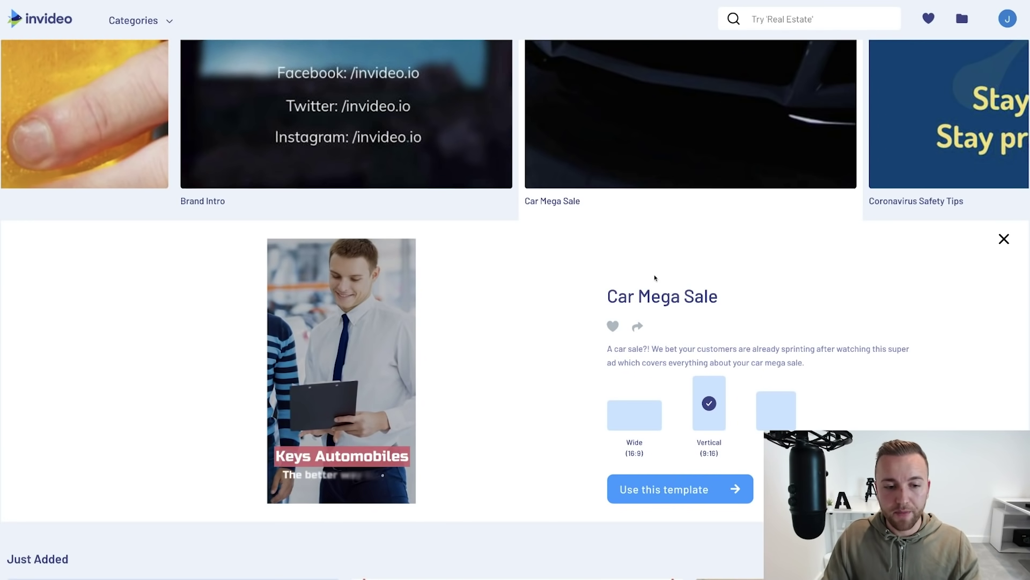
pyautogui.hotkey('ctrl', '-')
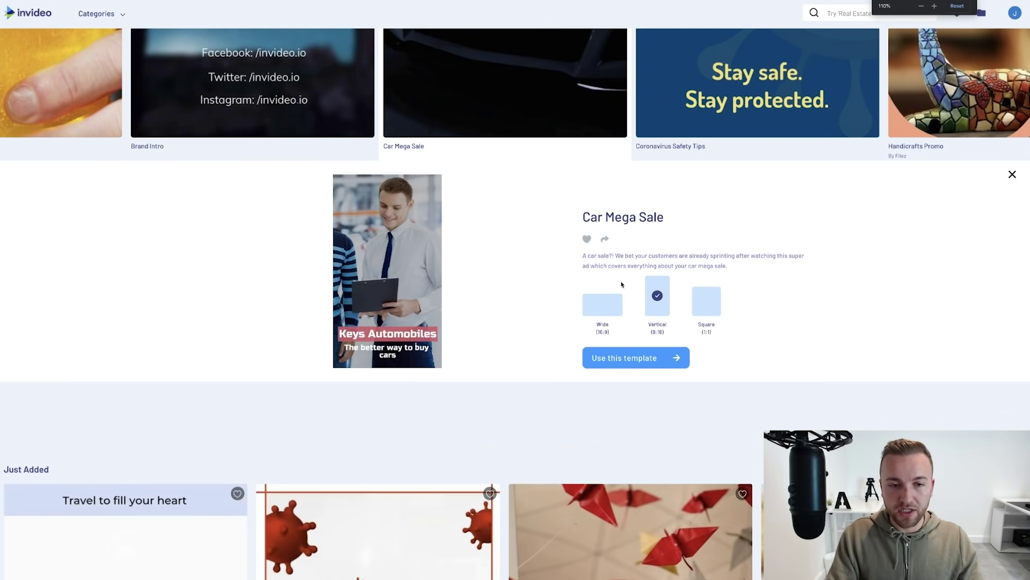
pyautogui.hotkey('ctrl', '-')
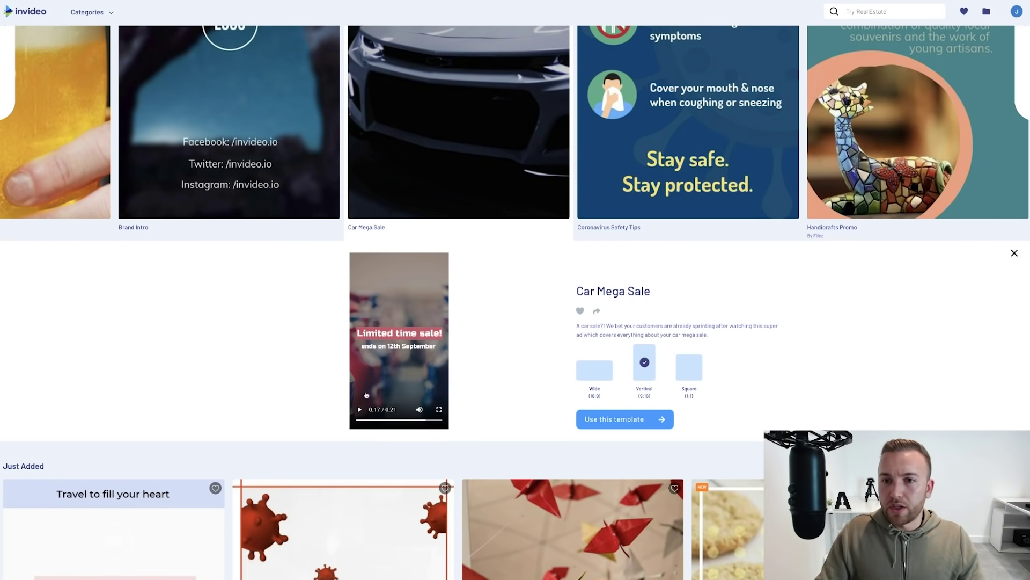
# - Return to the template search and search the pre-made templates for "food"
pyautogui.scroll(5, 700, 229)
pyautogui.hotkey('ctrl', '-')
pyautogui.hotkey('ctrl', '-')
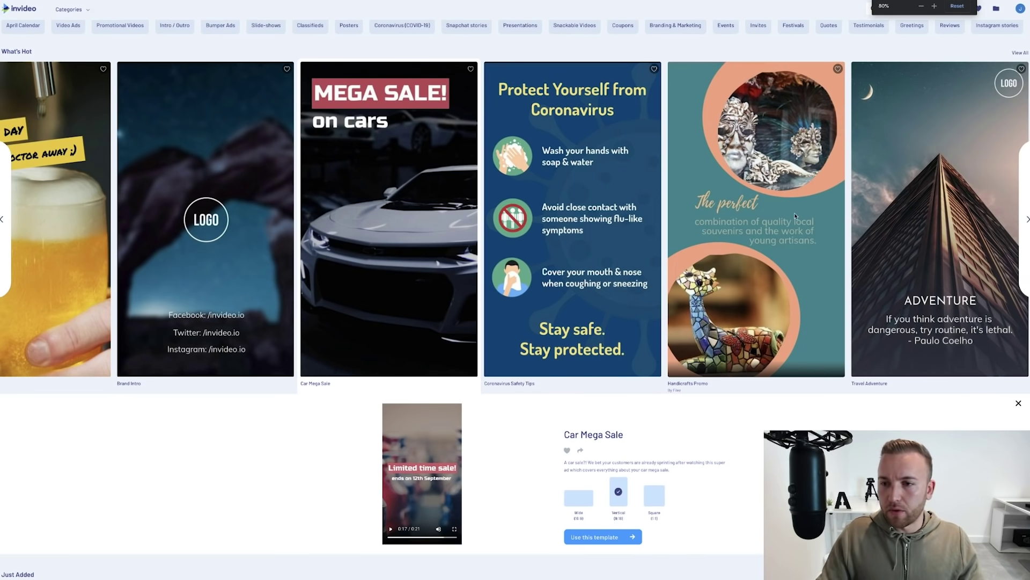
pyautogui.hotkey('ctrl', '-')
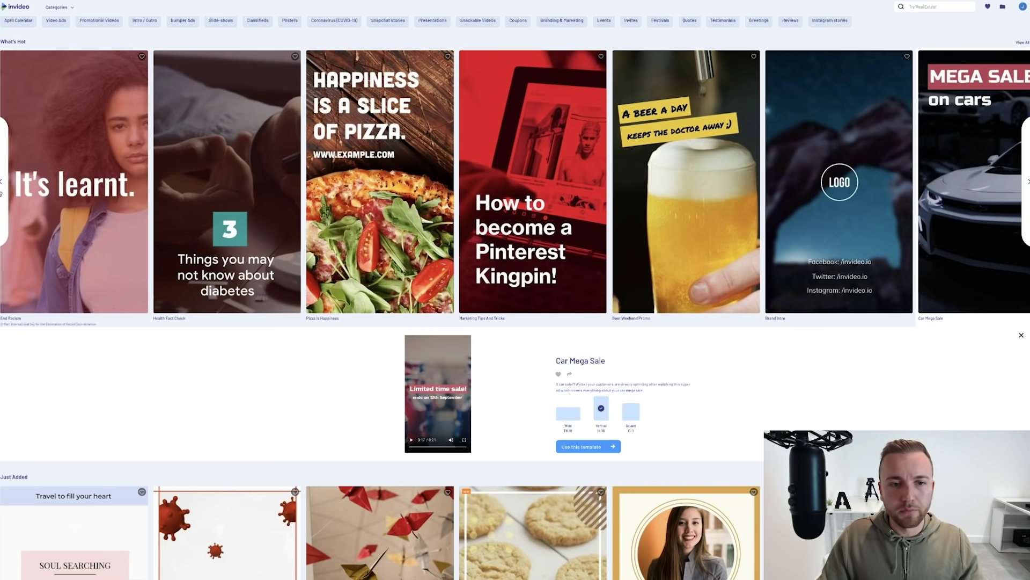
pyautogui.scroll(3, 475, 97)
pyautogui.click(478, 83)
pyautogui.write('food')
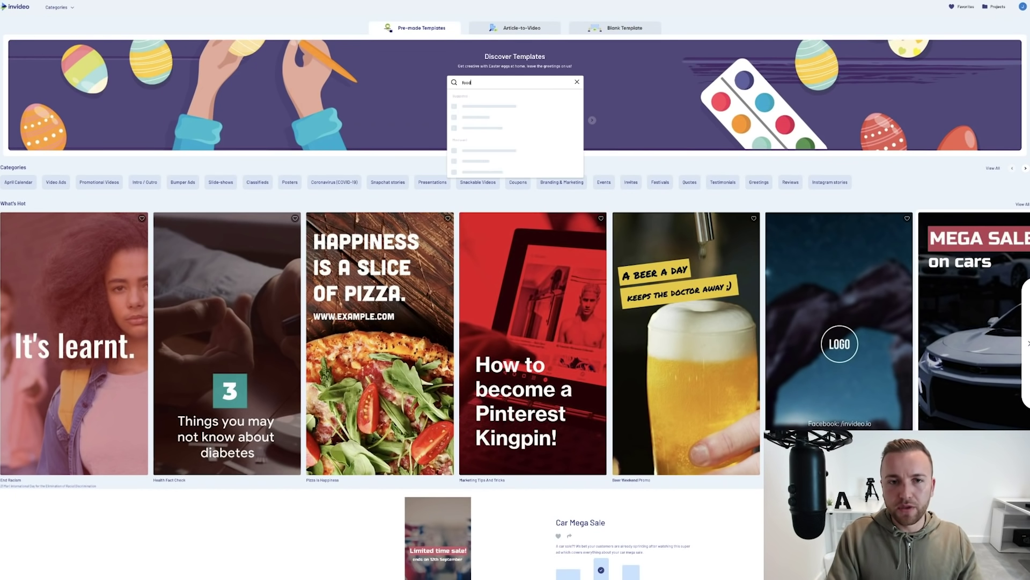
pyautogui.press('Return')
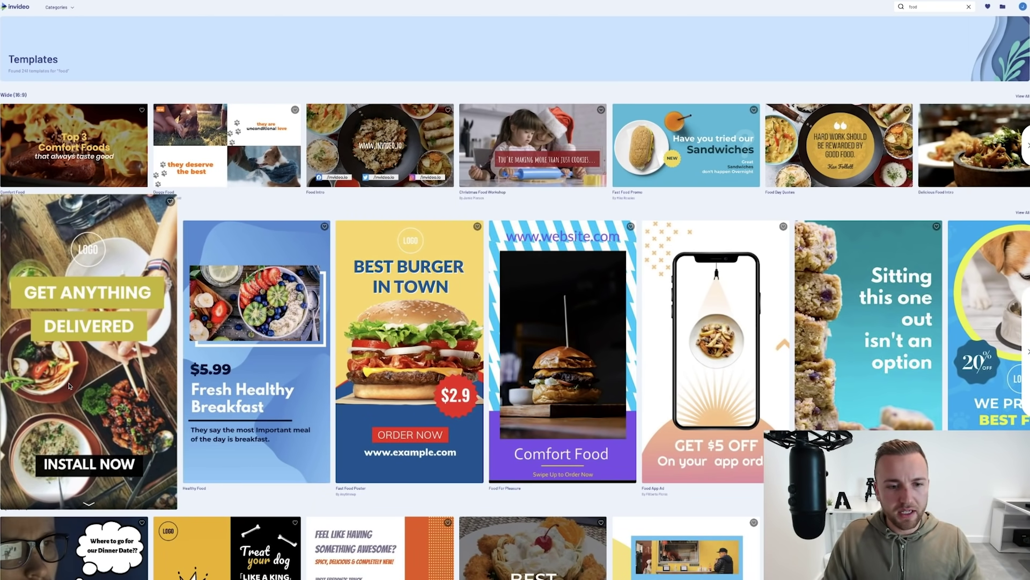
# - Open the vertical Food Delivery template in the editor and preview its scene
pyautogui.click(82, 385)
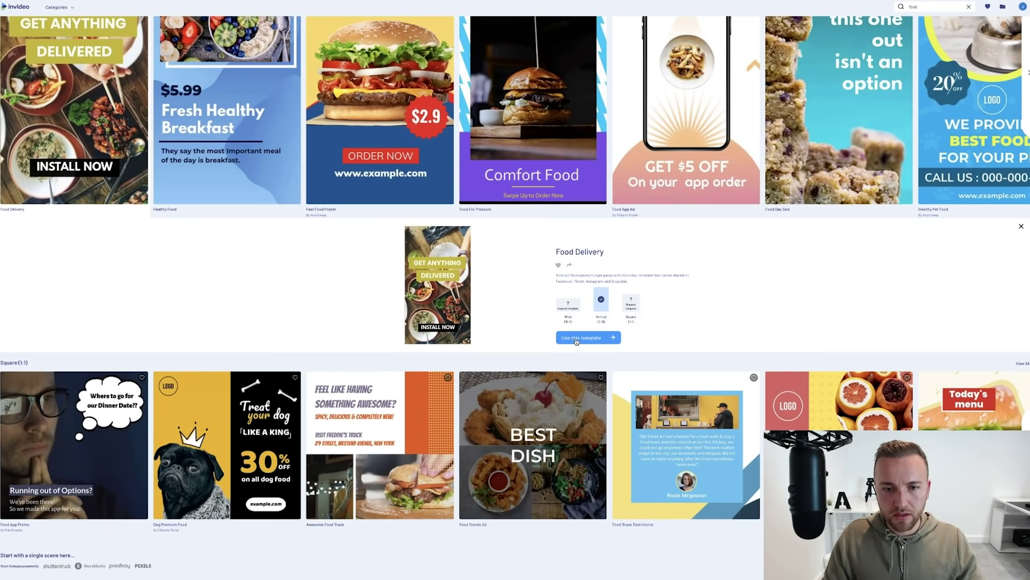
pyautogui.click(576, 340)
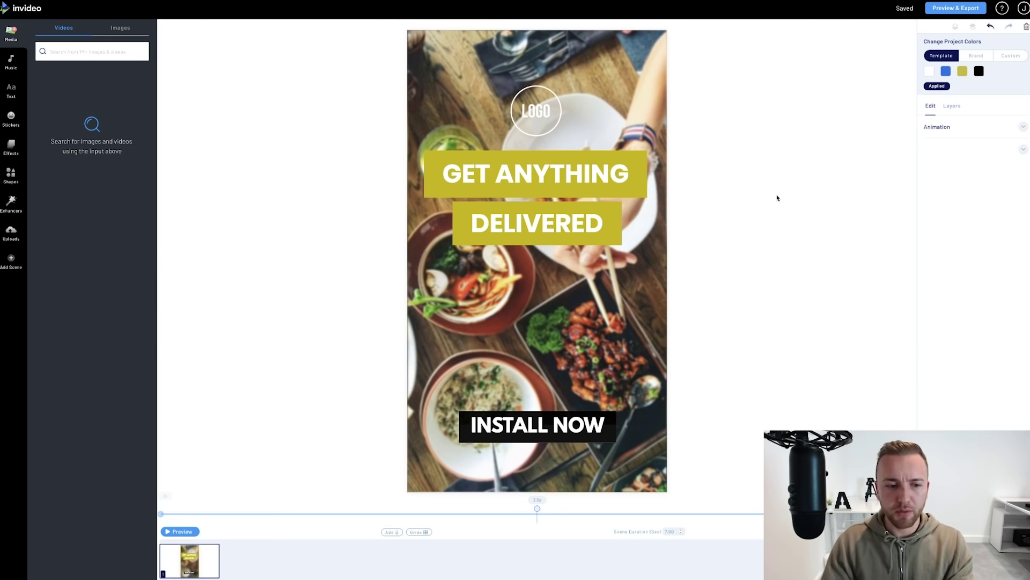
pyautogui.click(180, 532)
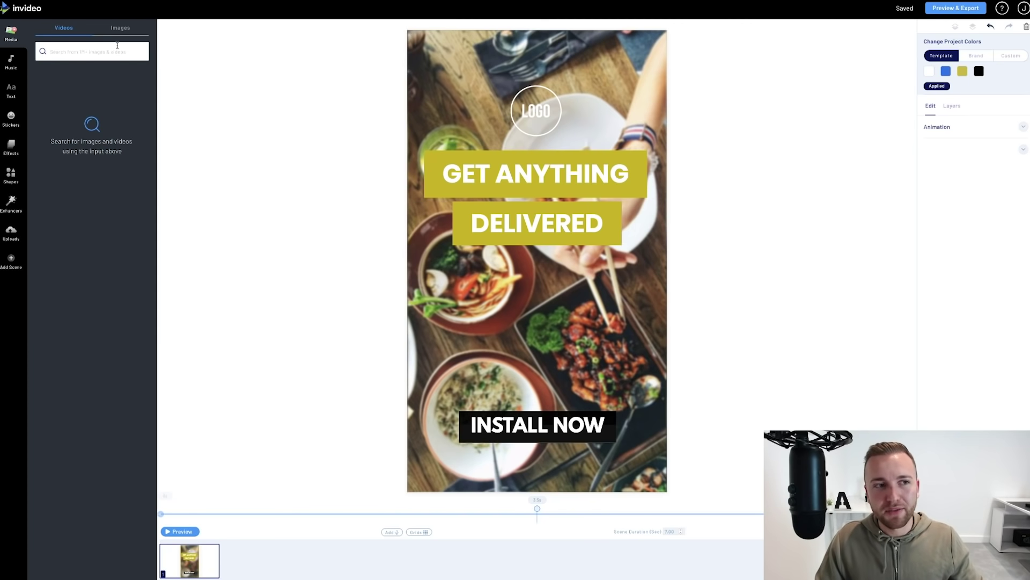
# - Search the stock videos for "food" and browse the clips for a new background
pyautogui.click(102, 54)
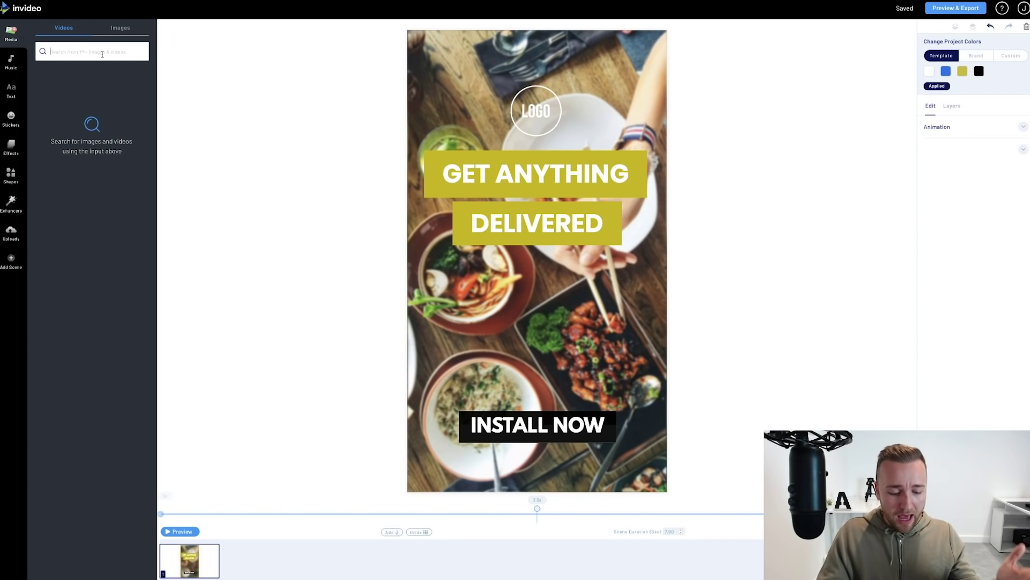
pyautogui.write('food')
pyautogui.press('Return')
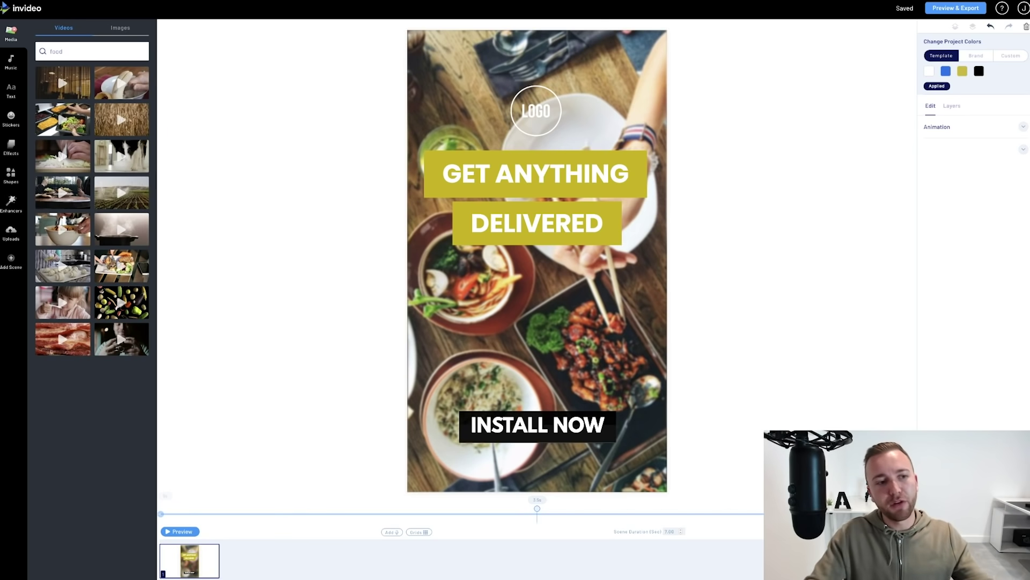
pyautogui.scroll(-5, 120, 352)
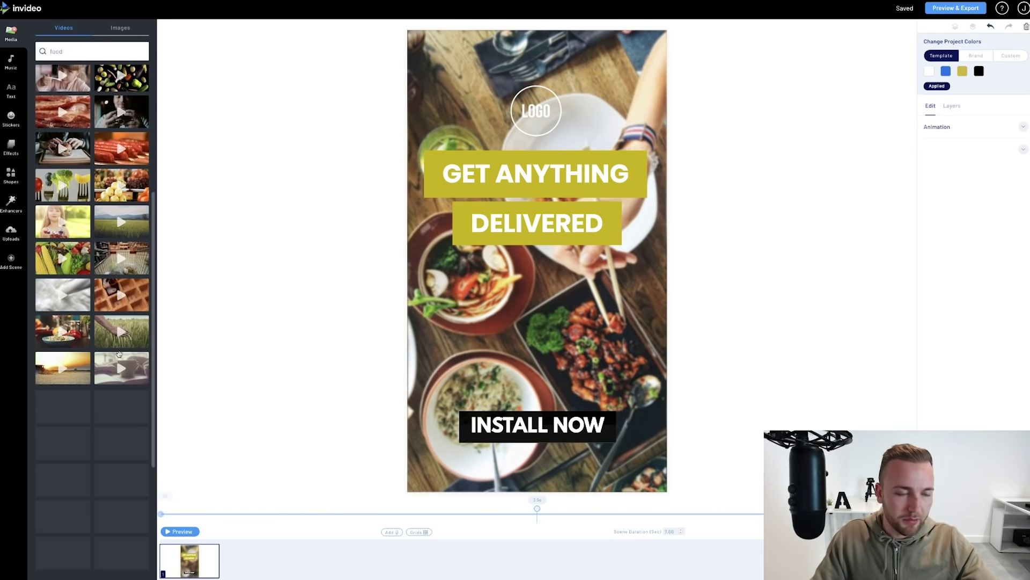
pyautogui.scroll(-1, 96, 261)
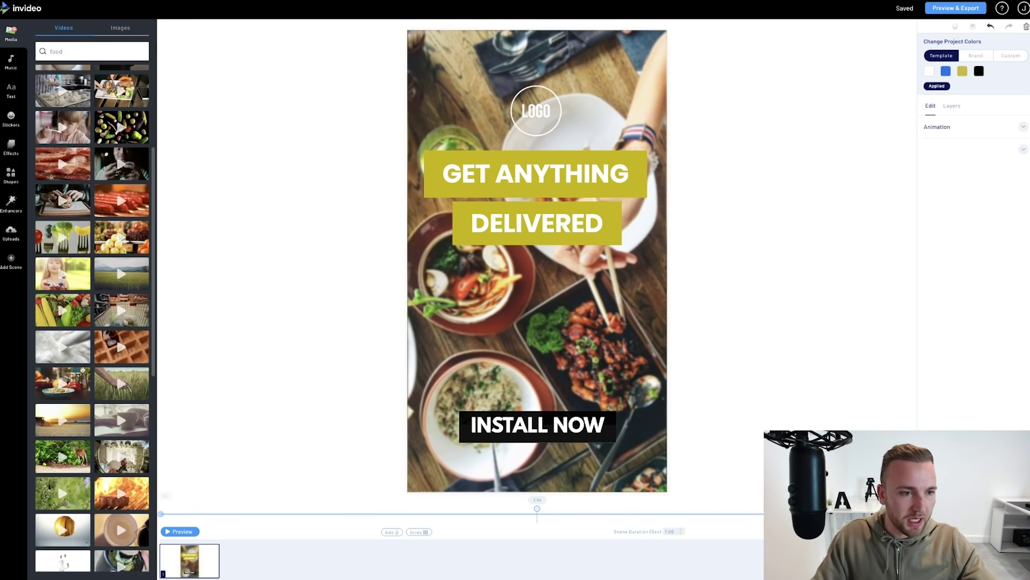
pyautogui.scroll(2, 110, 308)
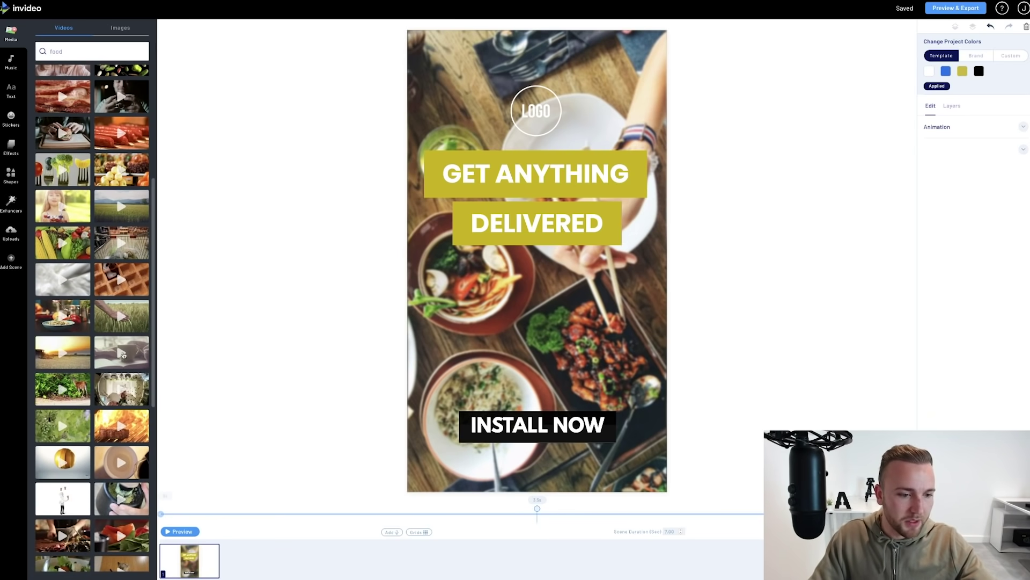
pyautogui.scroll(4, 139, 182)
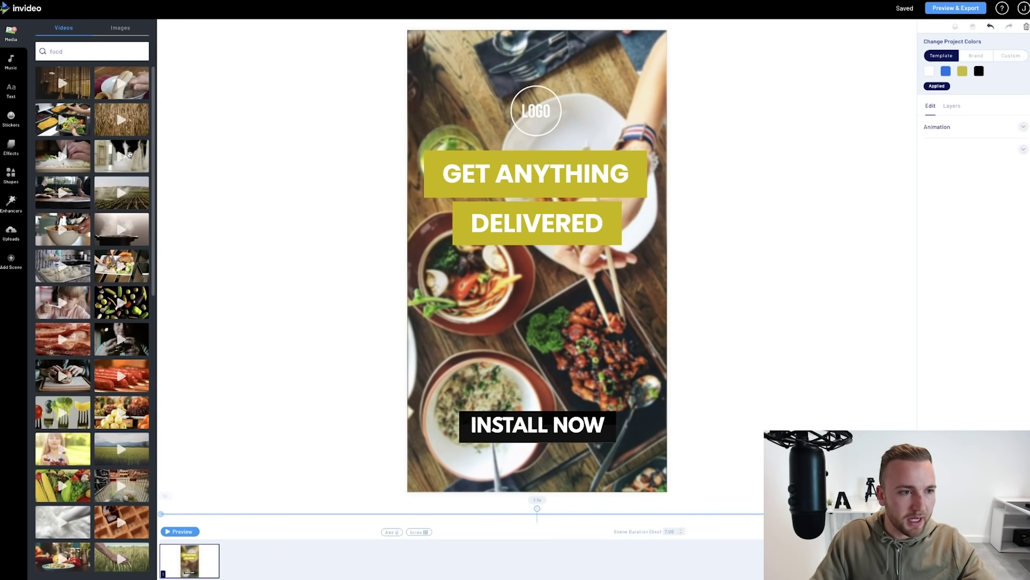
# - Replace the scene's background photo with the clip of vegetables on black, keeping its full 13-second length
pyautogui.moveTo(135, 310); pyautogui.dragTo(524, 315)
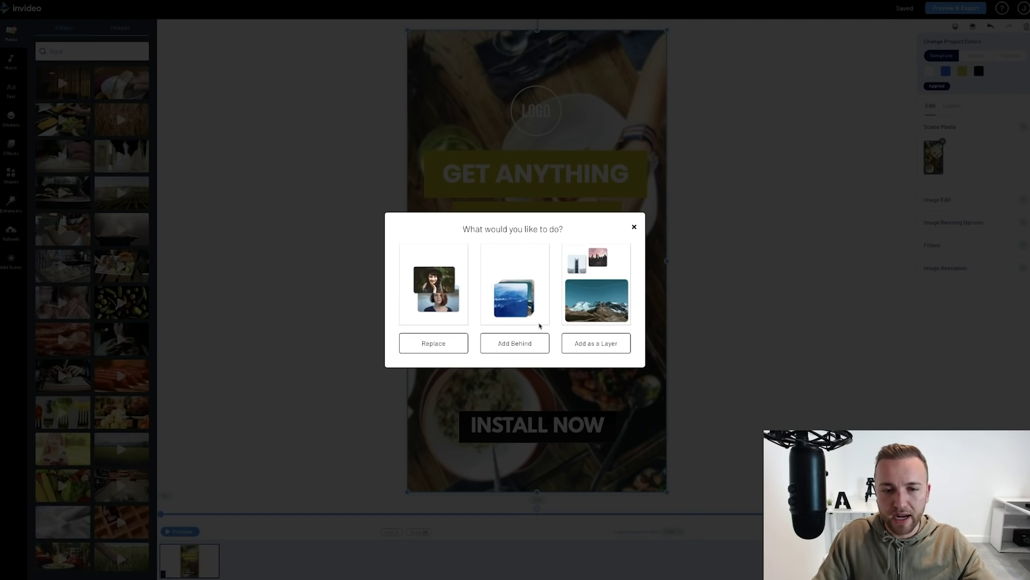
pyautogui.click(442, 346)
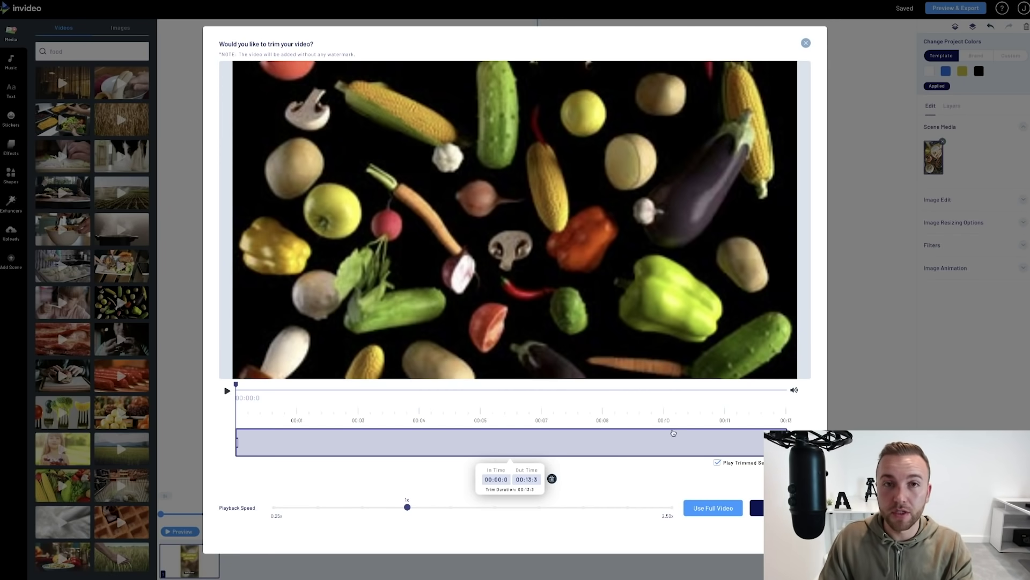
pyautogui.click(757, 508)
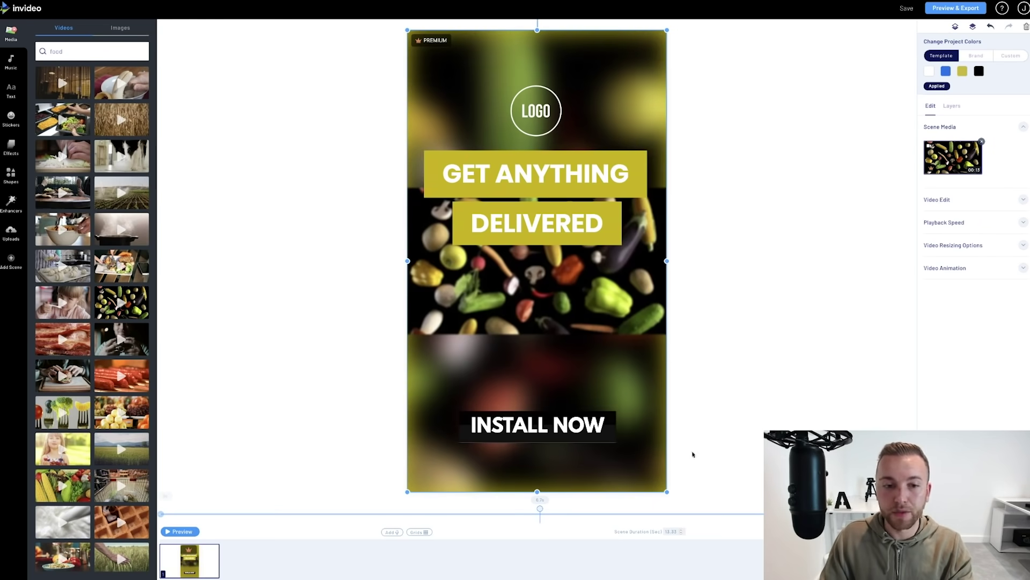
# - Crop the vegetable video's frame to its central vertical portion so it fills the story canvas
pyautogui.click(1008, 193)
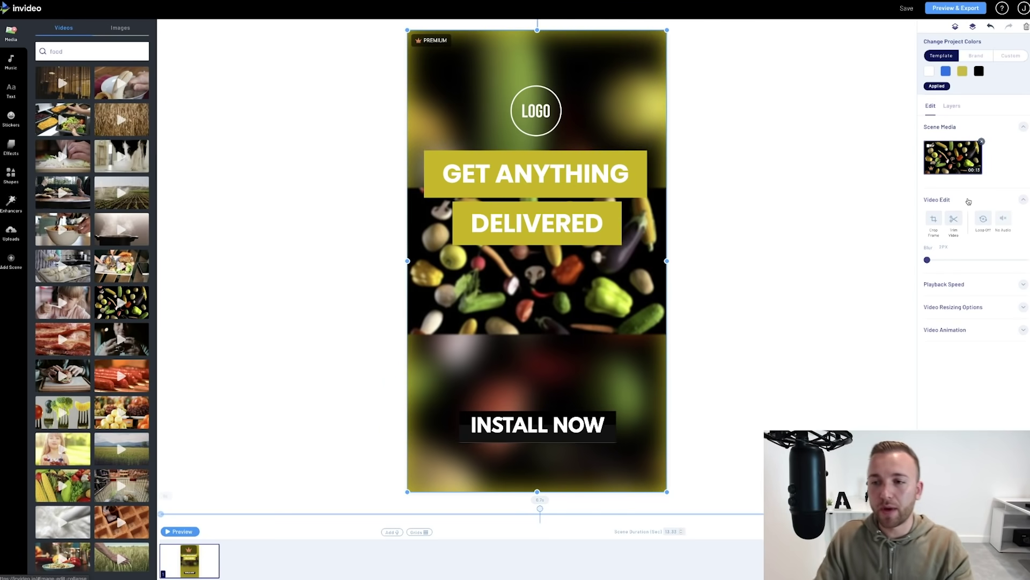
pyautogui.click(933, 221)
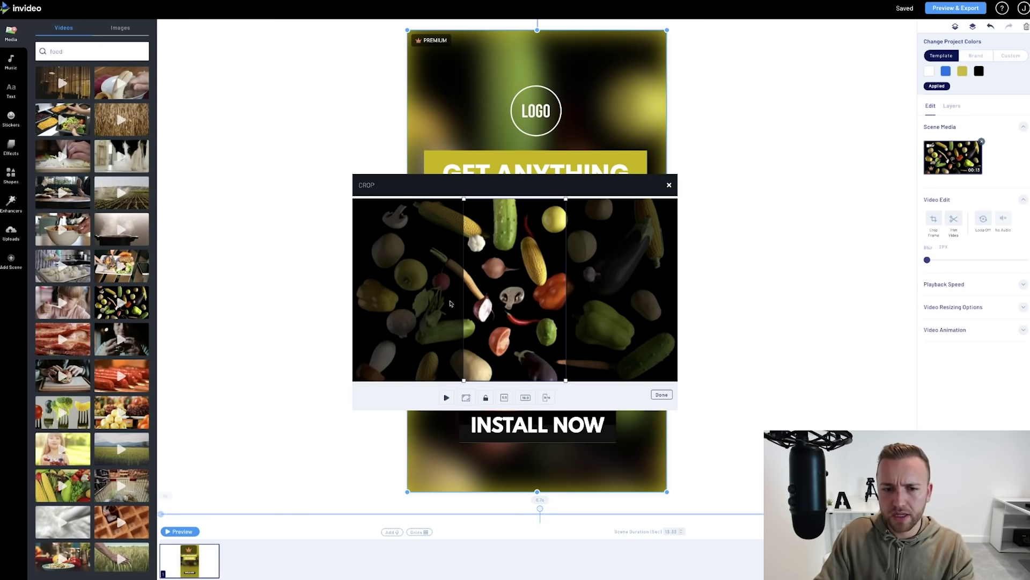
pyautogui.click(661, 395)
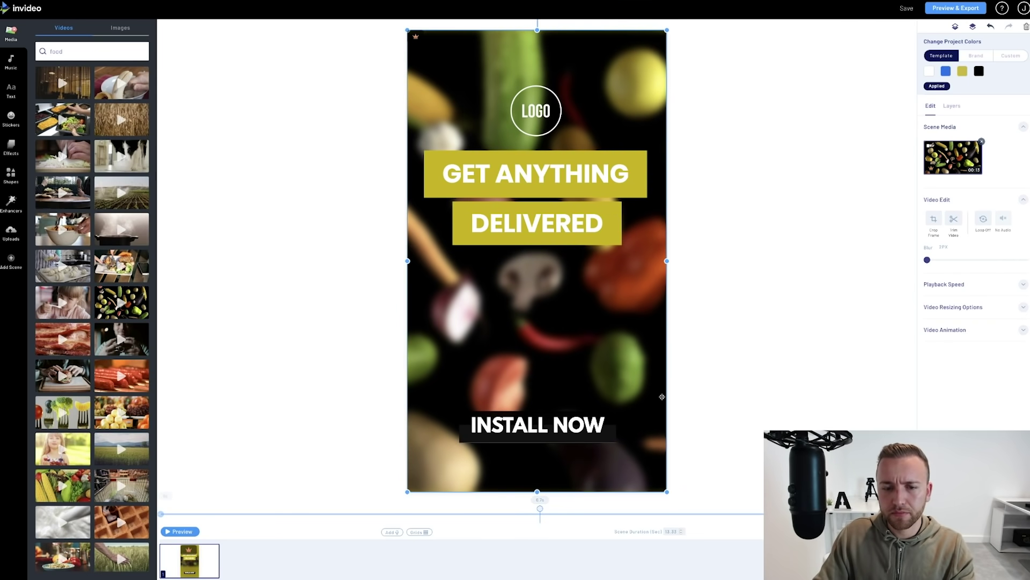
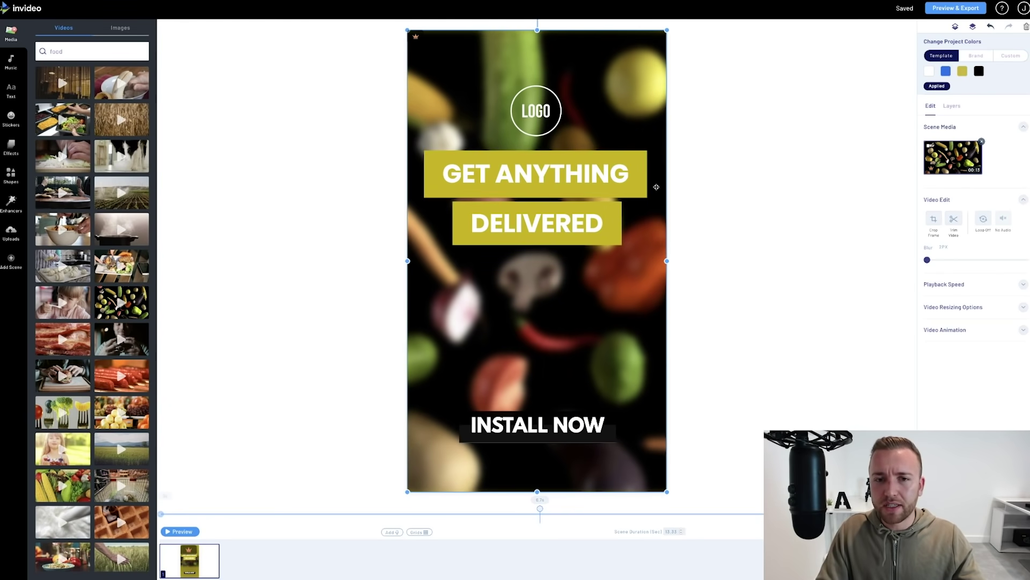
# - Try a darker olive box colour with reduced opacity on the GET ANYTHING text
pyautogui.click(636, 182)
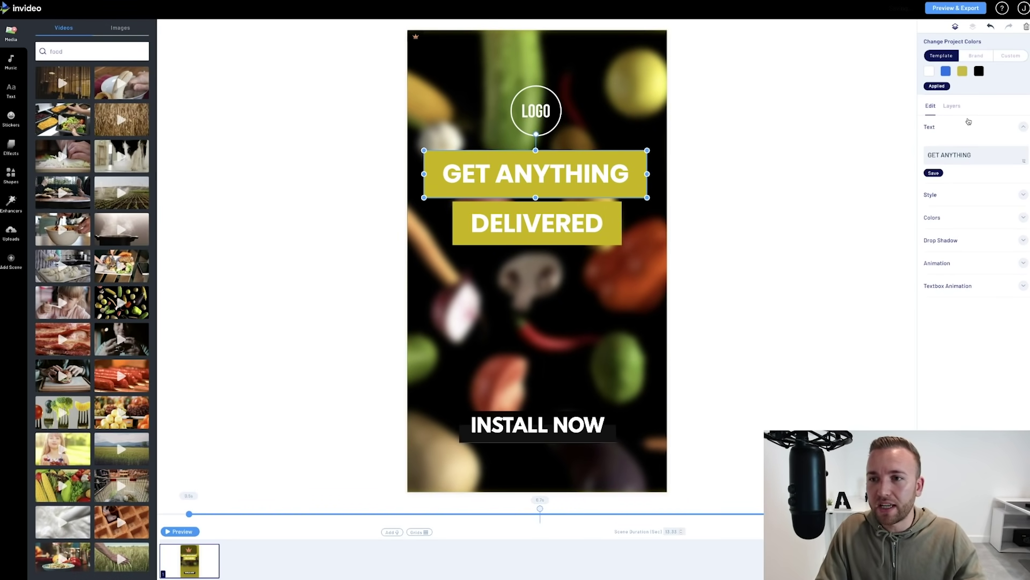
pyautogui.click(934, 195)
pyautogui.click(934, 328)
pyautogui.click(930, 378)
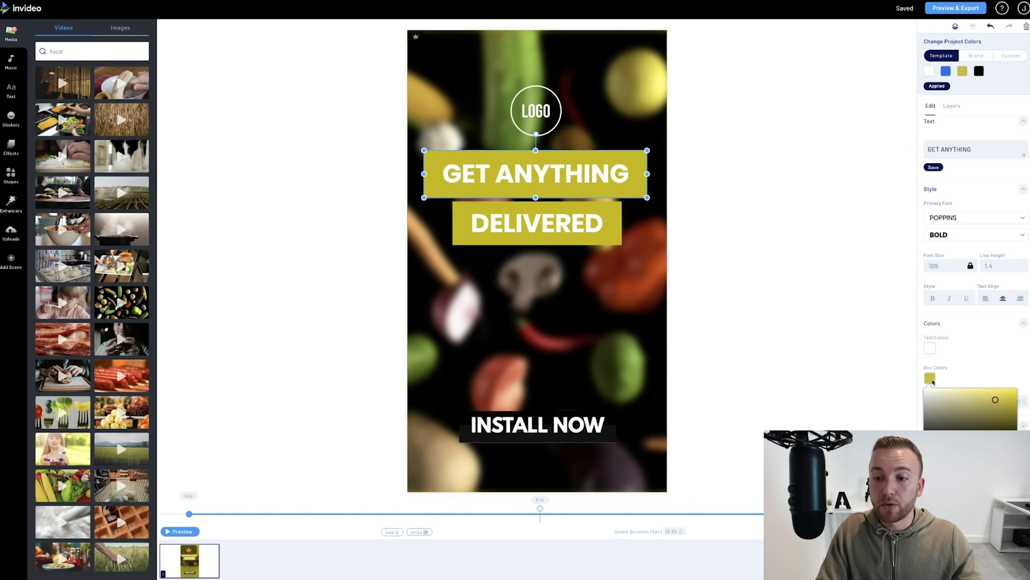
pyautogui.moveTo(976, 400)
pyautogui.mouseDown()
pyautogui.moveTo(950, 393)
pyautogui.moveTo(980, 396)
pyautogui.moveTo(998, 416)
pyautogui.moveTo(994, 397)
pyautogui.mouseUp()
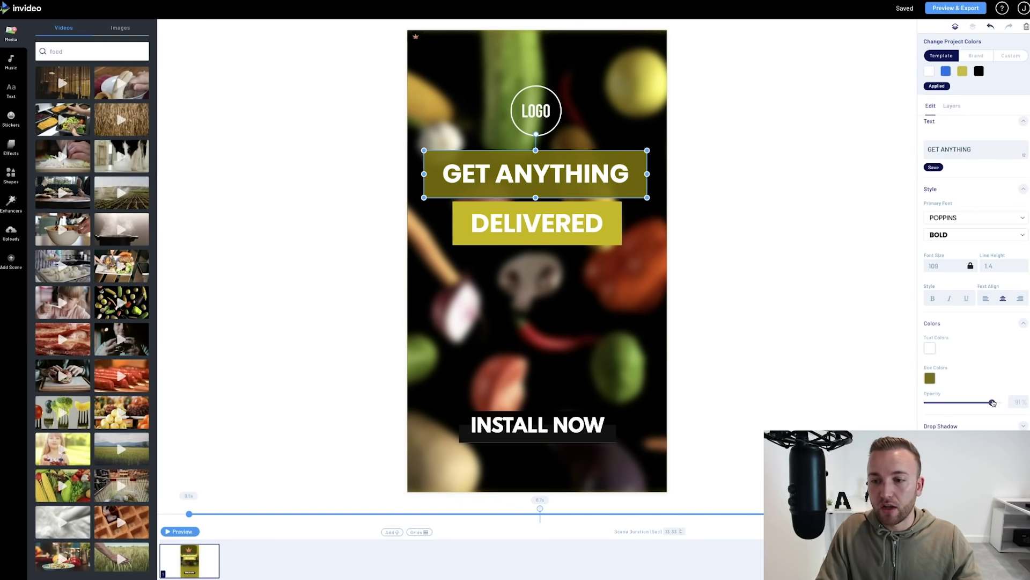
pyautogui.click(851, 161)
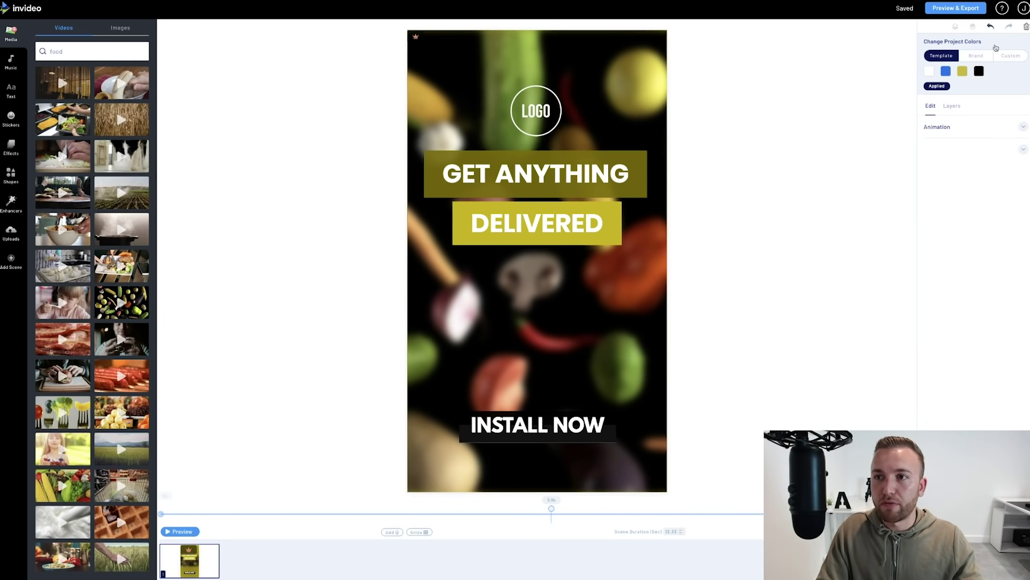
# - Undo the box colour and opacity changes on the GET ANYTHING text
pyautogui.click(991, 27)
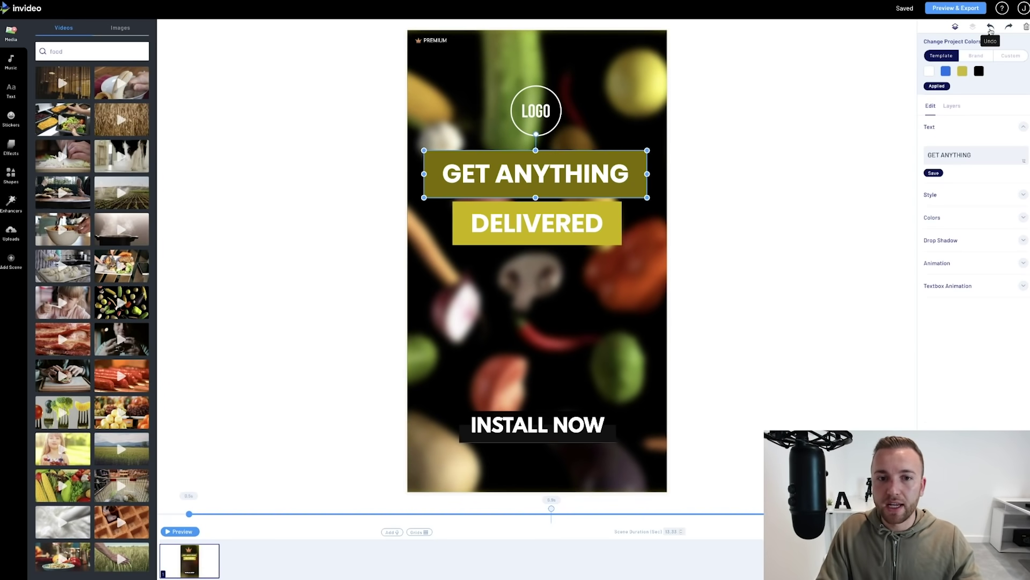
pyautogui.click(990, 30)
pyautogui.click(991, 31)
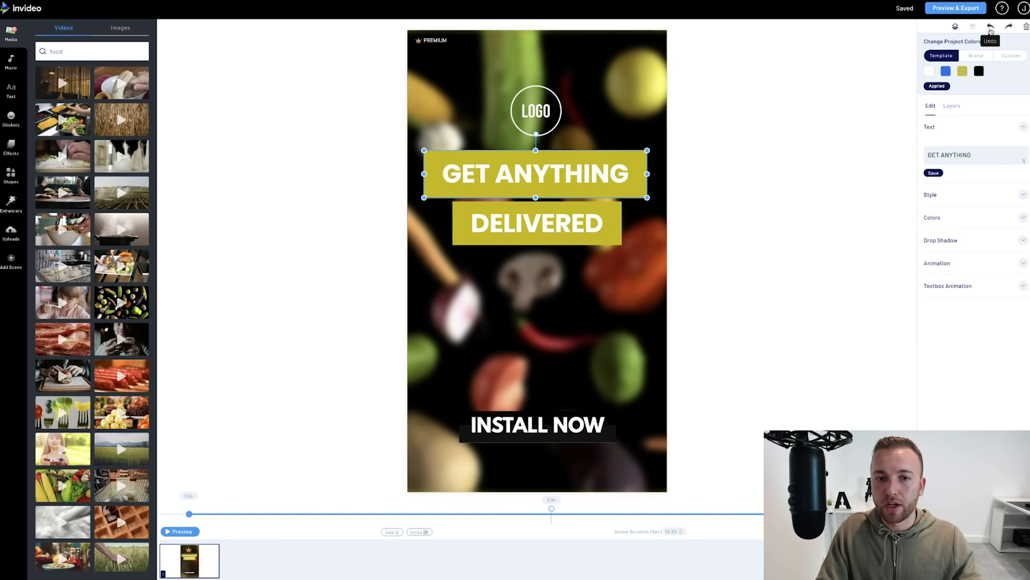
# - Change the INSTALL NOW text near the story's lower edge to SWIPE UP
pyautogui.click(700, 268)
pyautogui.click(531, 474)
pyautogui.doubleClick(546, 432)
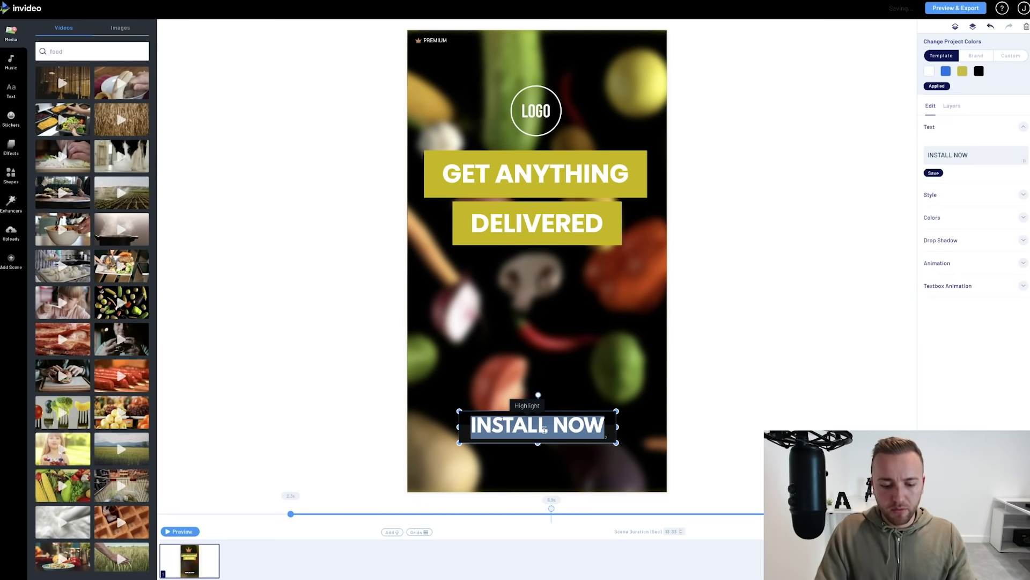
pyautogui.write('Swi')
pyautogui.press('BackSpace')
pyautogui.press('BackSpace')
pyautogui.write('WIP')
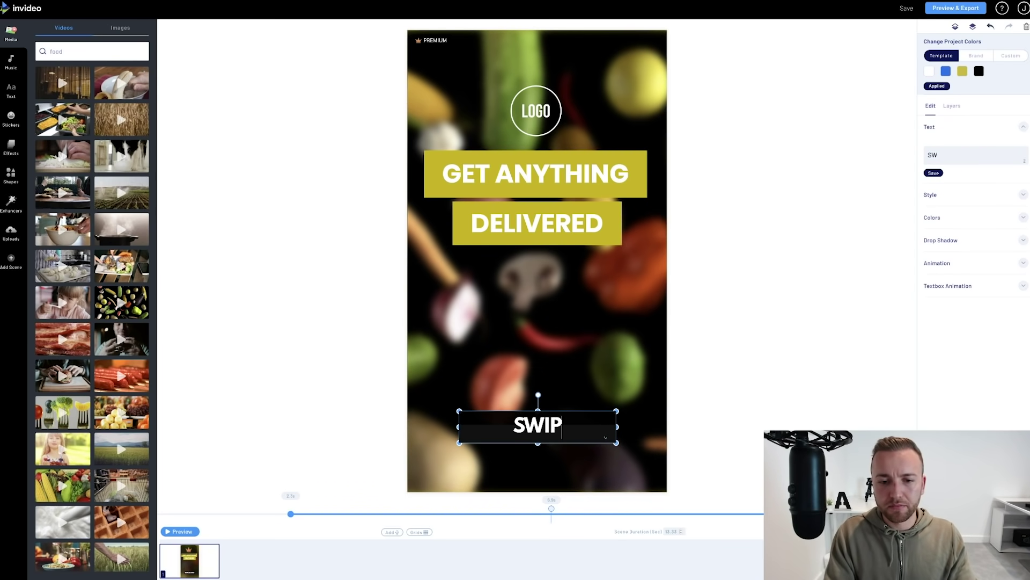
pyautogui.write('E UP')
pyautogui.click(770, 285)
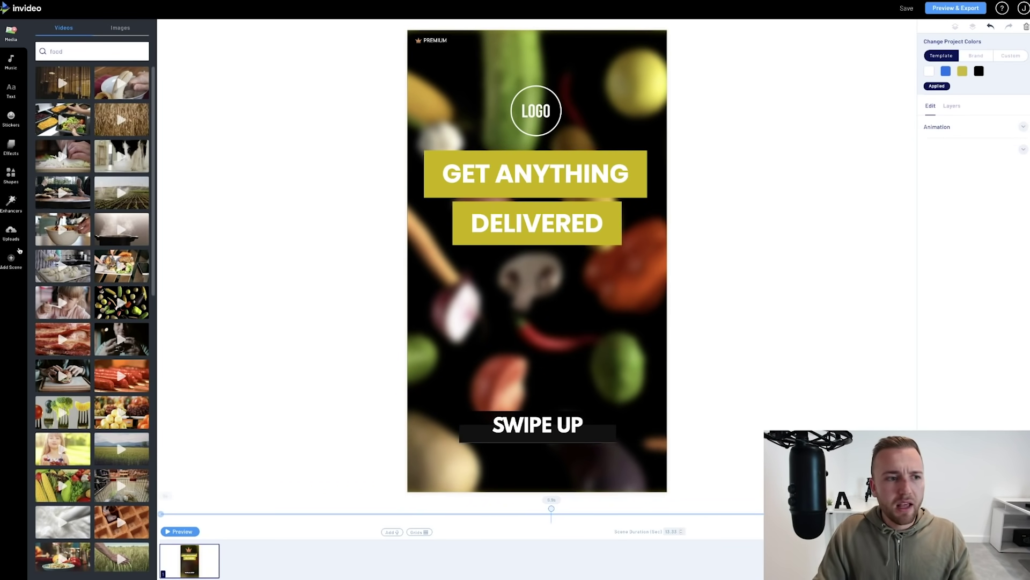
pyautogui.click(10, 62)
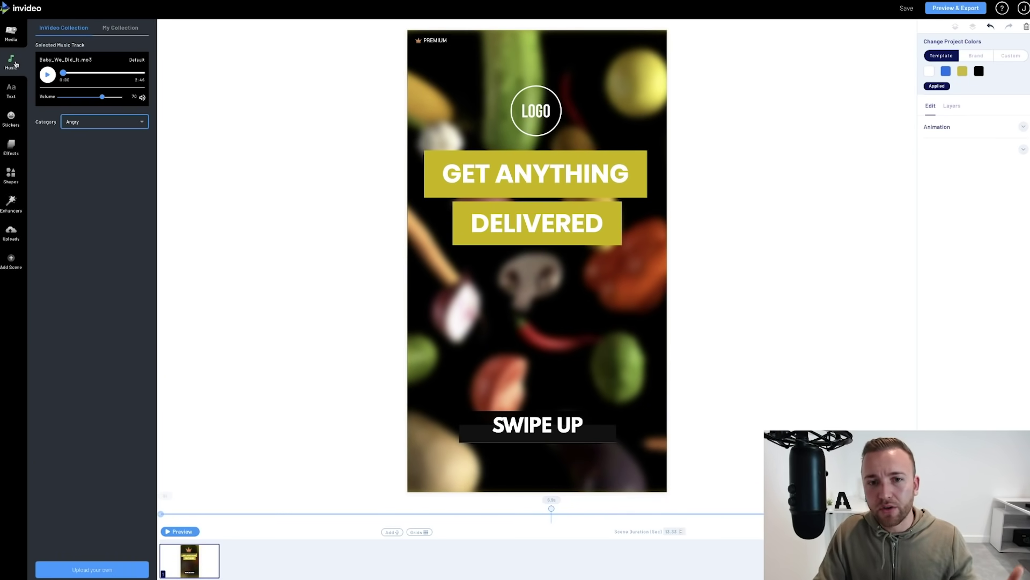
pyautogui.click(10, 86)
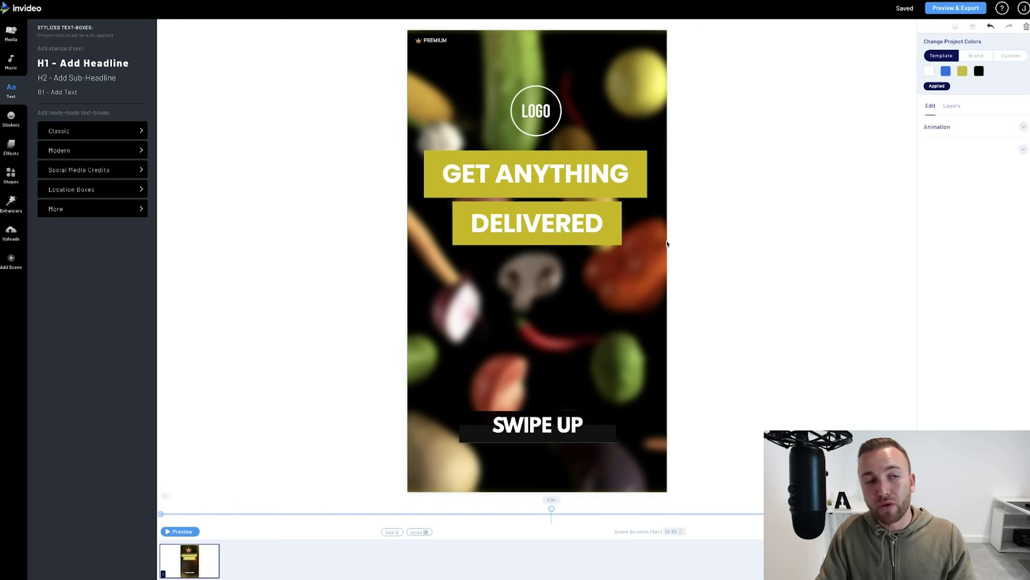
pyautogui.click(11, 121)
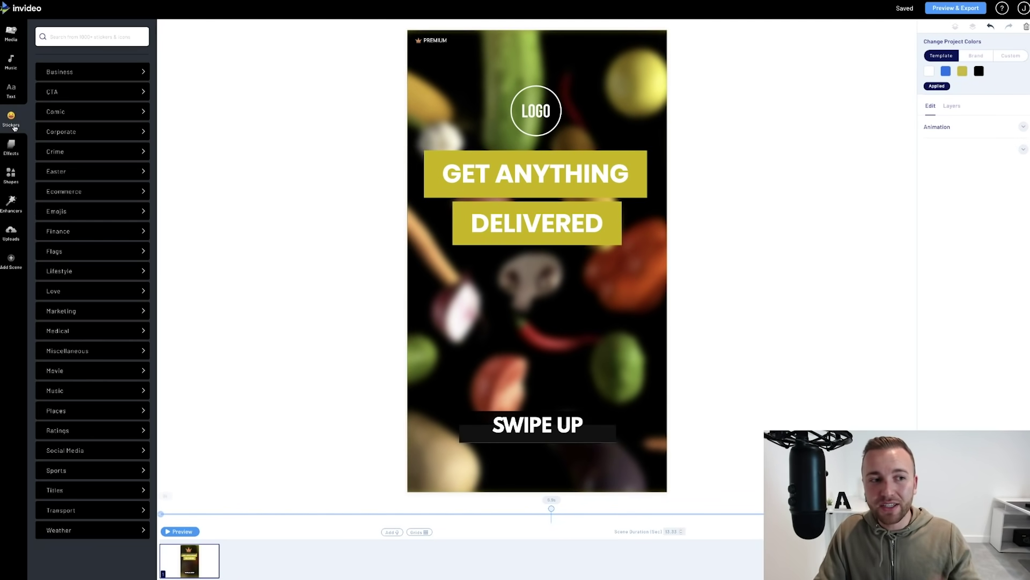
pyautogui.click(12, 146)
# - Add the white chevron SWIPE UP sticker from the CTA category and delete the bold SWIPE UP text
pyautogui.click(13, 118)
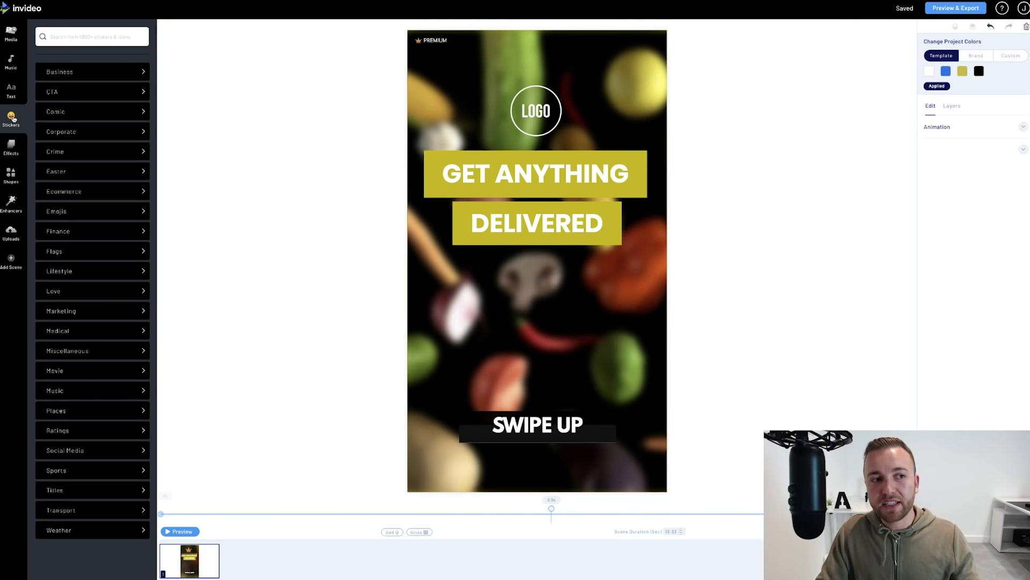
pyautogui.click(135, 76)
pyautogui.click(135, 78)
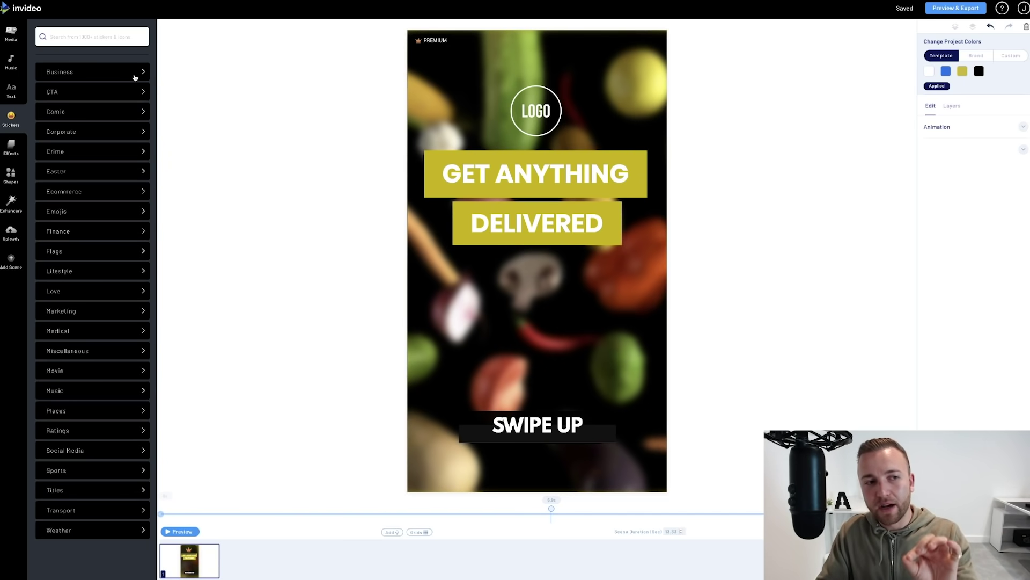
pyautogui.click(90, 93)
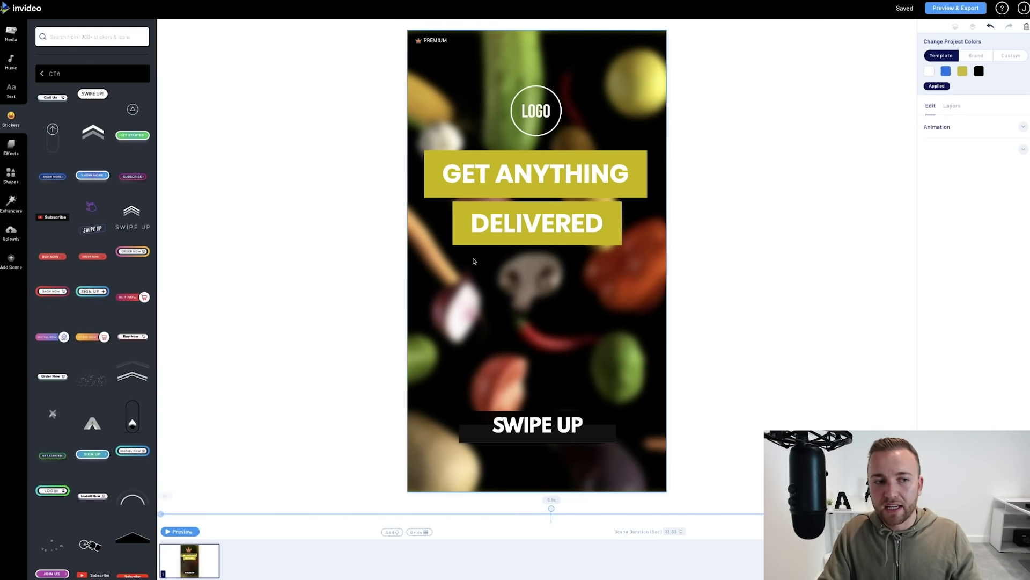
pyautogui.click(130, 210)
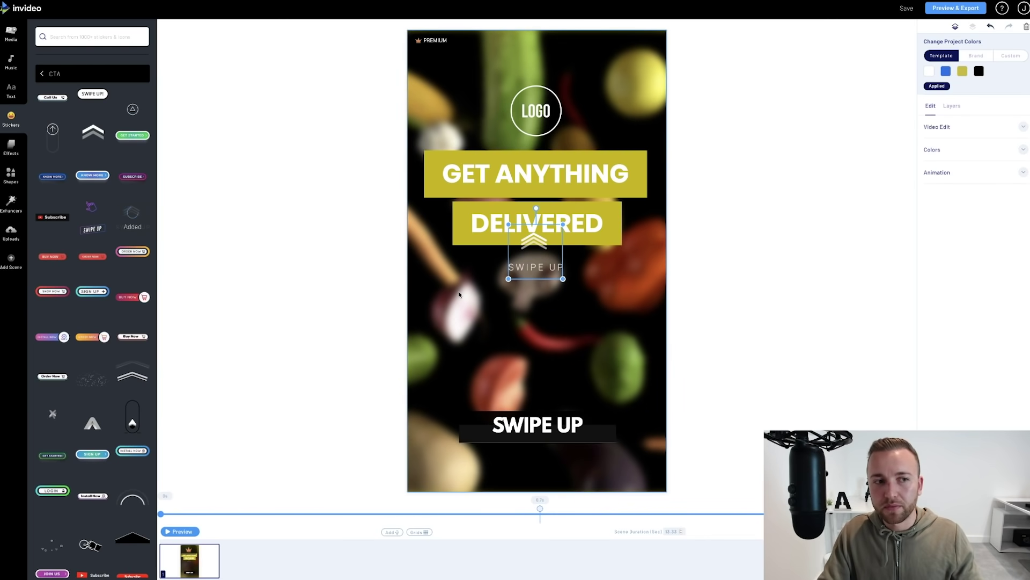
pyautogui.click(527, 428)
pyautogui.click(1026, 26)
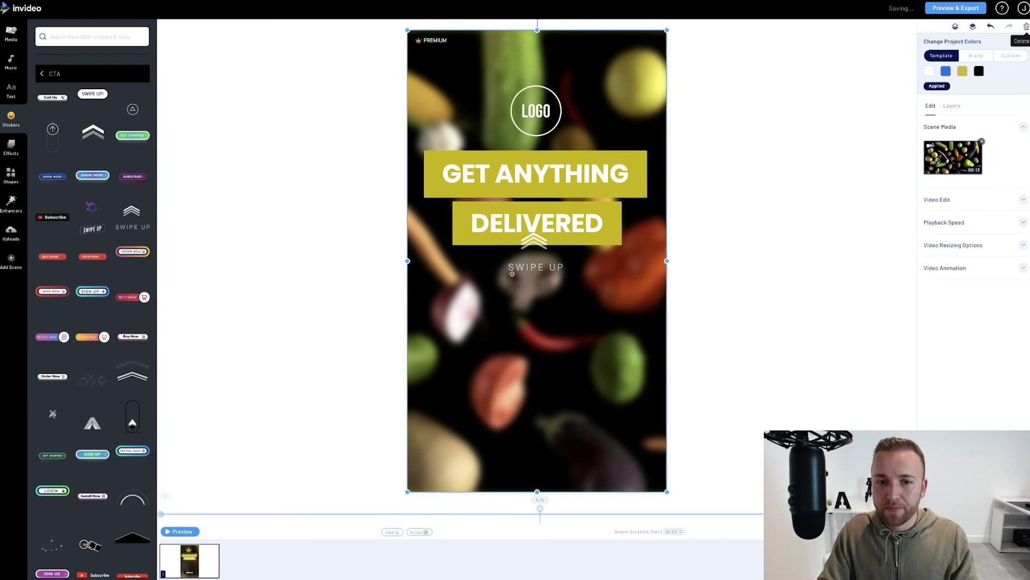
# - Place the chevron SWIPE UP sticker enlarged at the lower centre of the story and preview the scene
pyautogui.moveTo(539, 248); pyautogui.dragTo(604, 361)
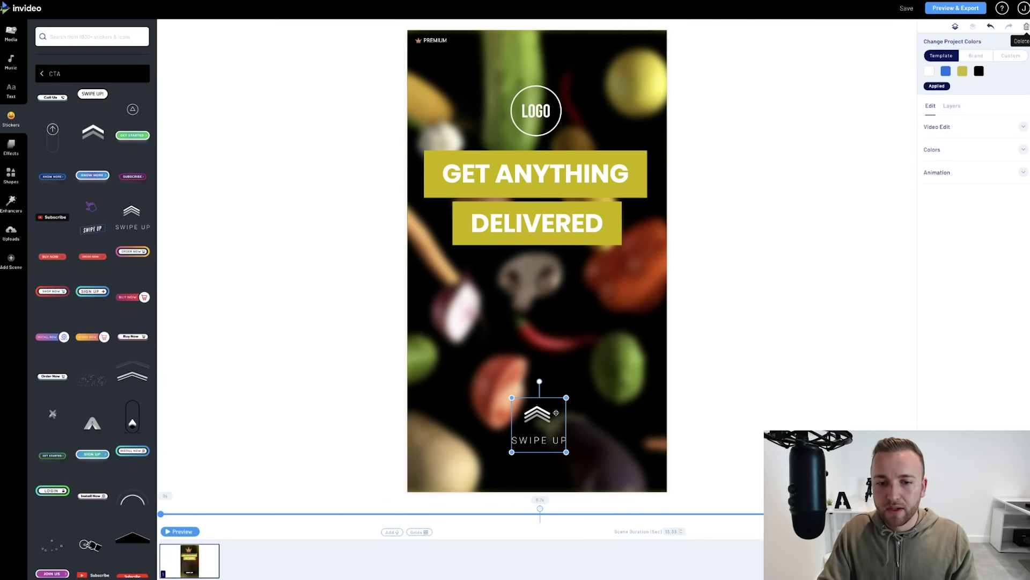
pyautogui.moveTo(570, 391); pyautogui.dragTo(550, 391)
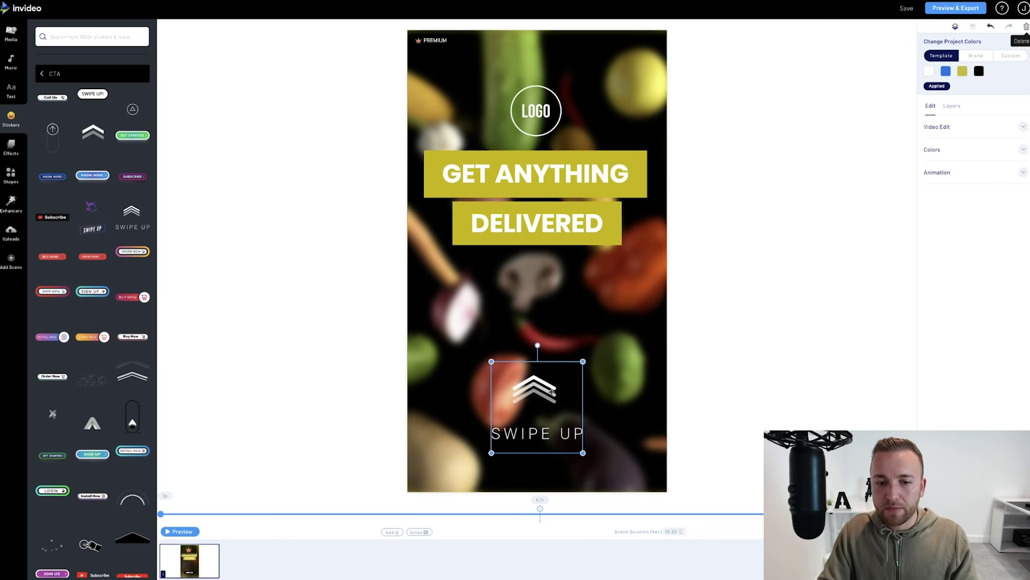
pyautogui.click(180, 532)
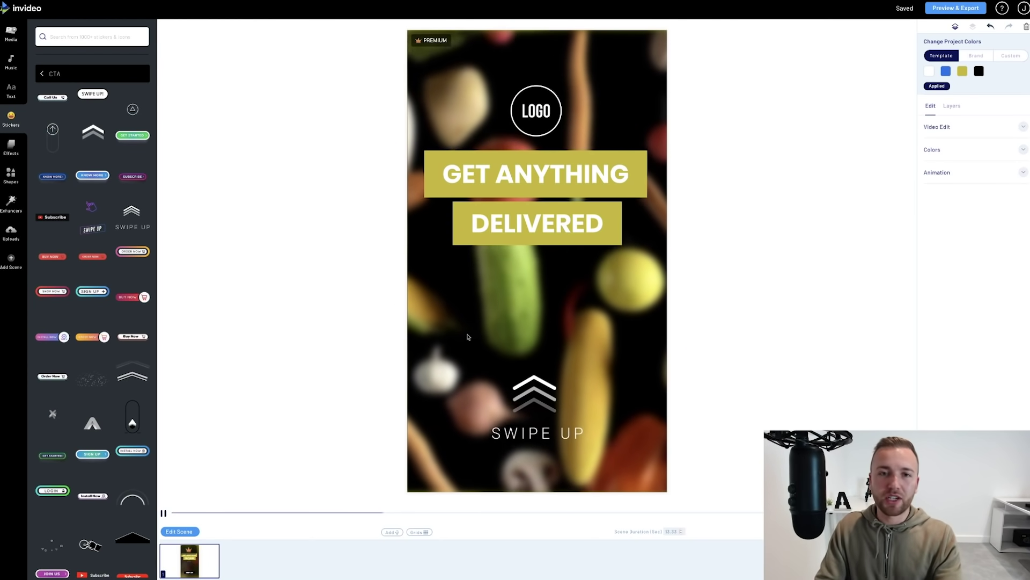
# - Bring up the uploaded files and delete the round LOGO placeholder from the scene
pyautogui.click(547, 118)
pyautogui.click(548, 118)
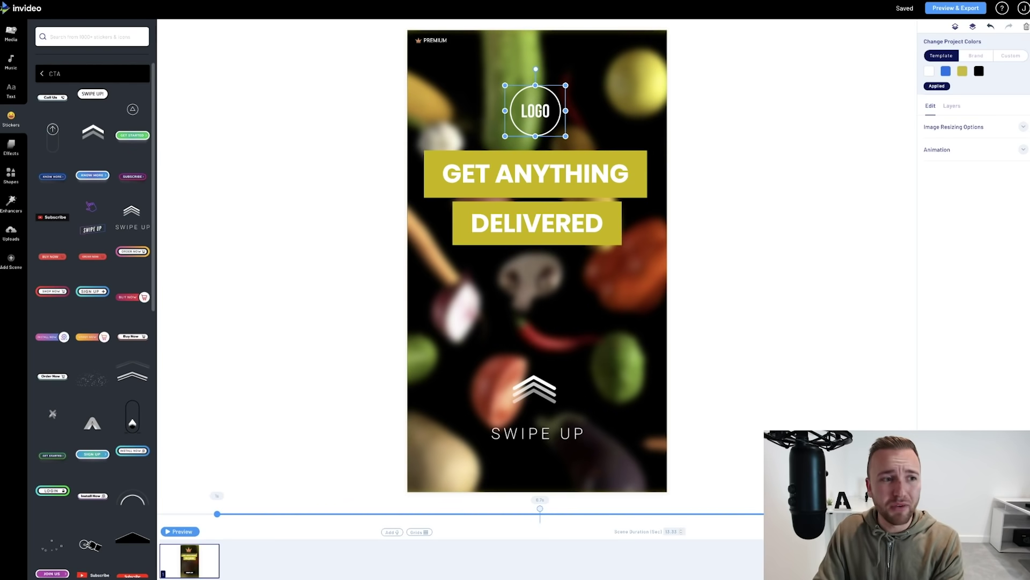
pyautogui.click(9, 34)
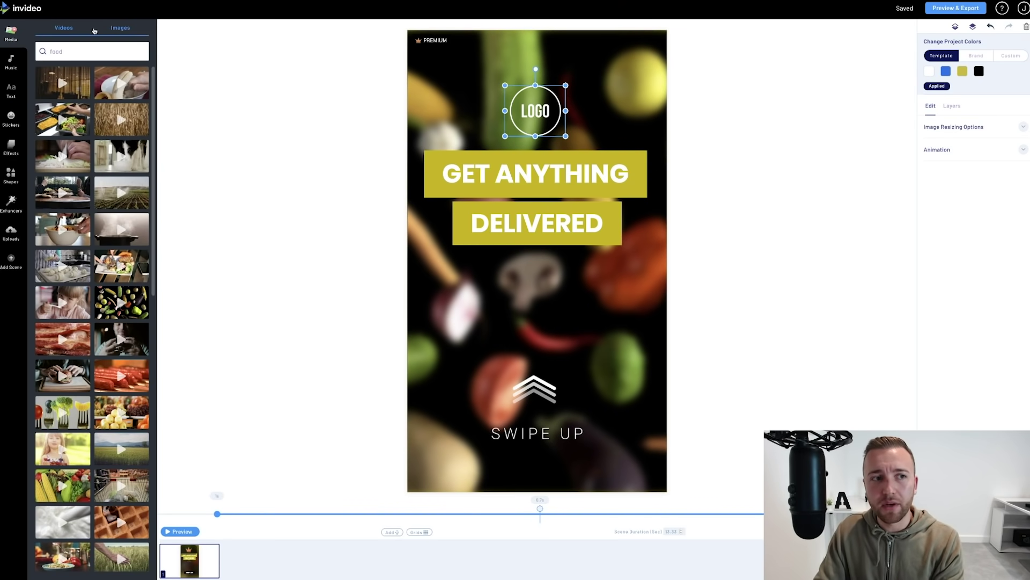
pyautogui.click(117, 26)
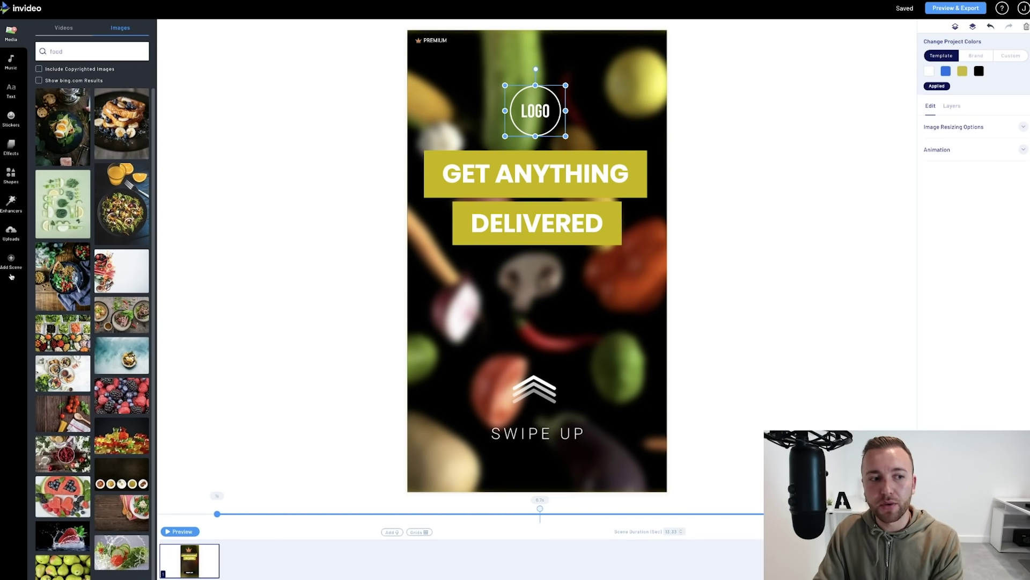
pyautogui.click(14, 232)
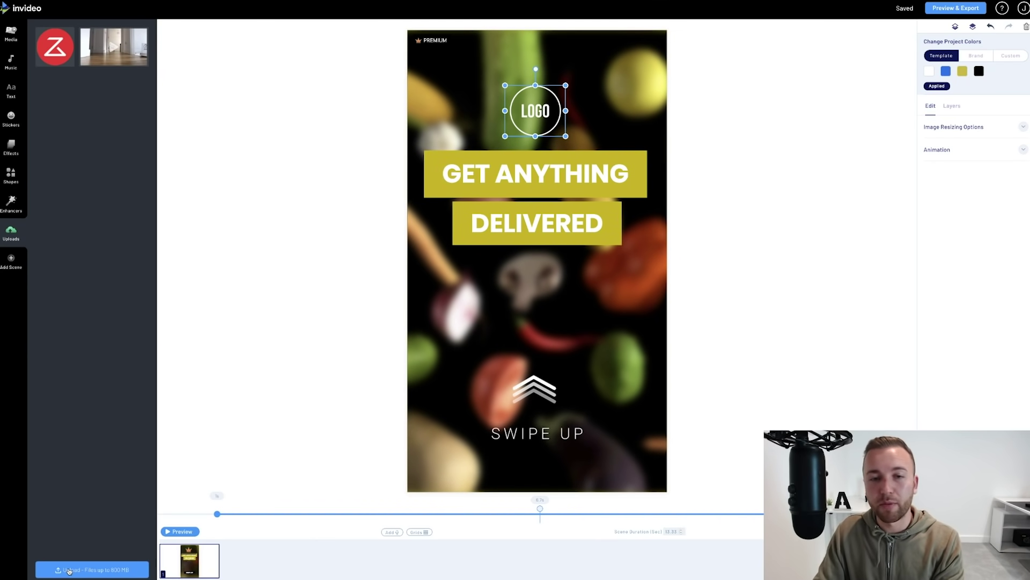
pyautogui.click(49, 53)
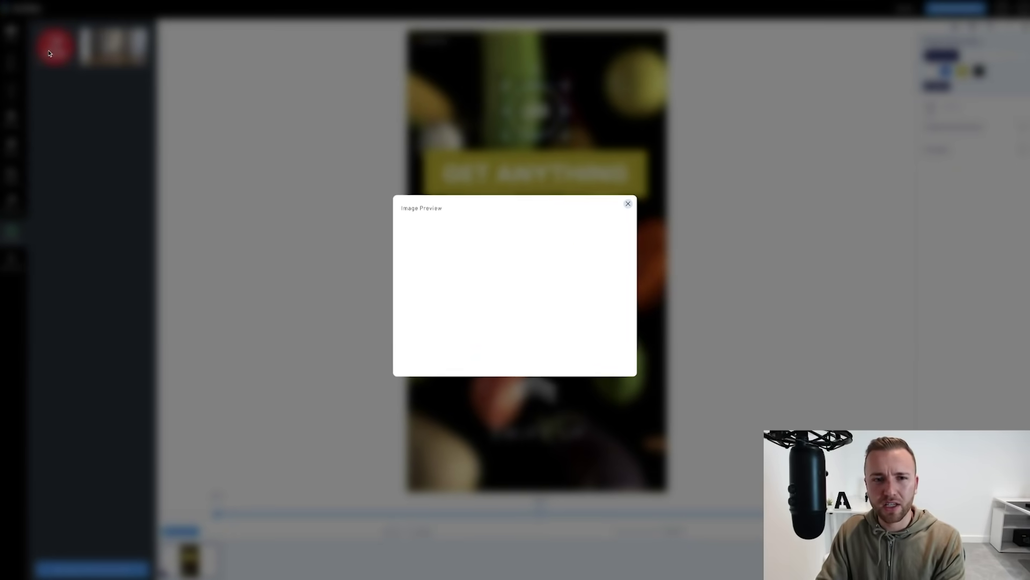
pyautogui.click(628, 204)
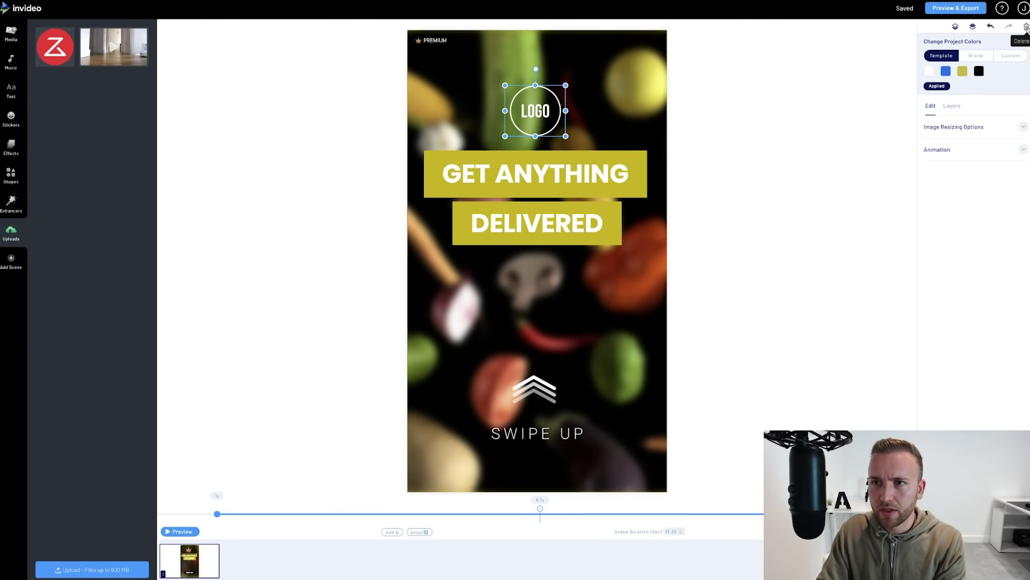
pyautogui.click(1026, 26)
# - Add the uploaded red Z logo as a layer and shrink it, centred above the GET ANYTHING text
pyautogui.moveTo(54, 47); pyautogui.dragTo(558, 126)
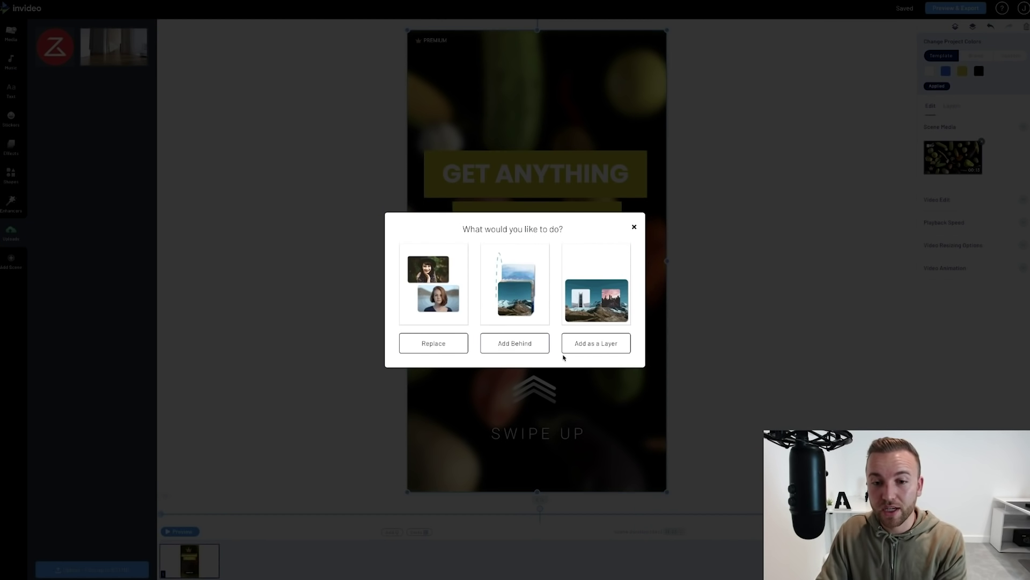
pyautogui.click(579, 349)
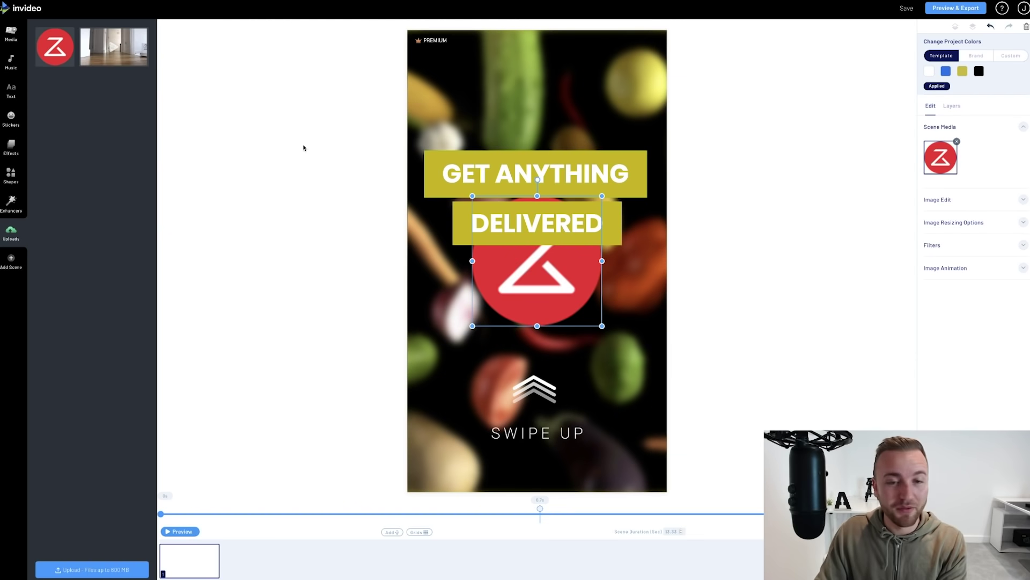
pyautogui.moveTo(525, 302); pyautogui.dragTo(533, 111)
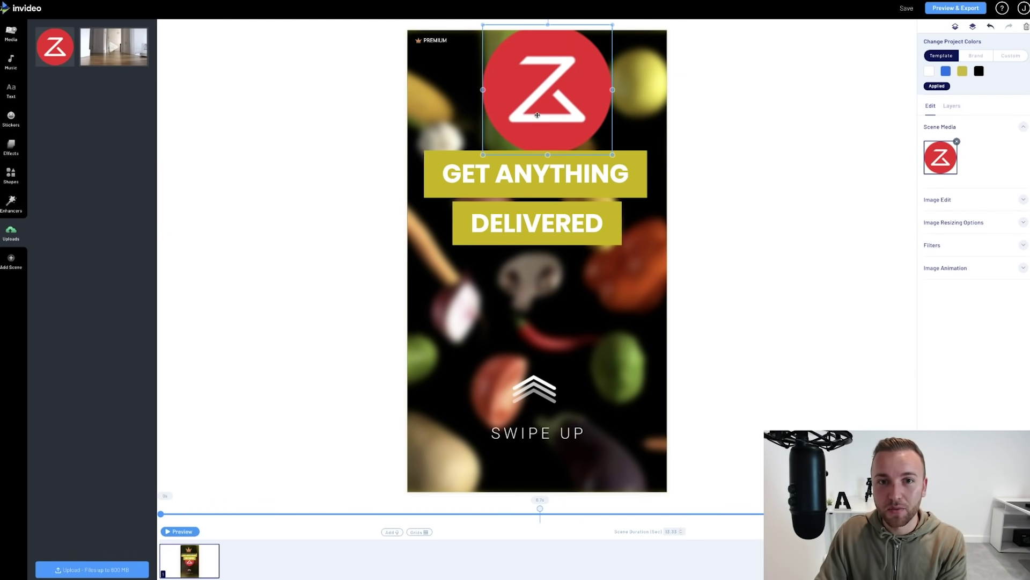
pyautogui.moveTo(612, 24); pyautogui.dragTo(564, 76)
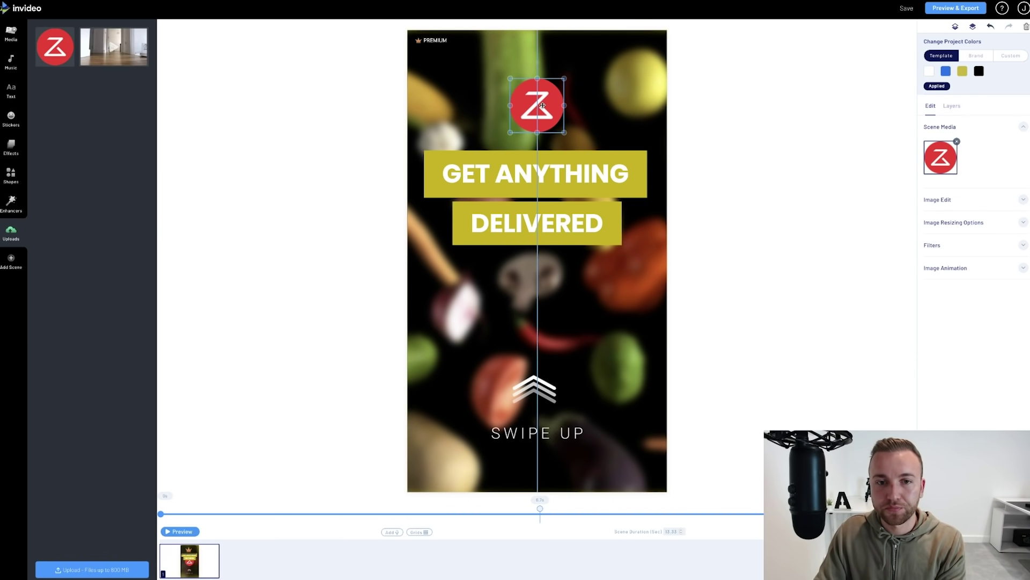
# - Set the GET ANYTHING text's box colour to the preset red and accept the suggested box height reduction
pyautogui.click(545, 197)
pyautogui.click(545, 197)
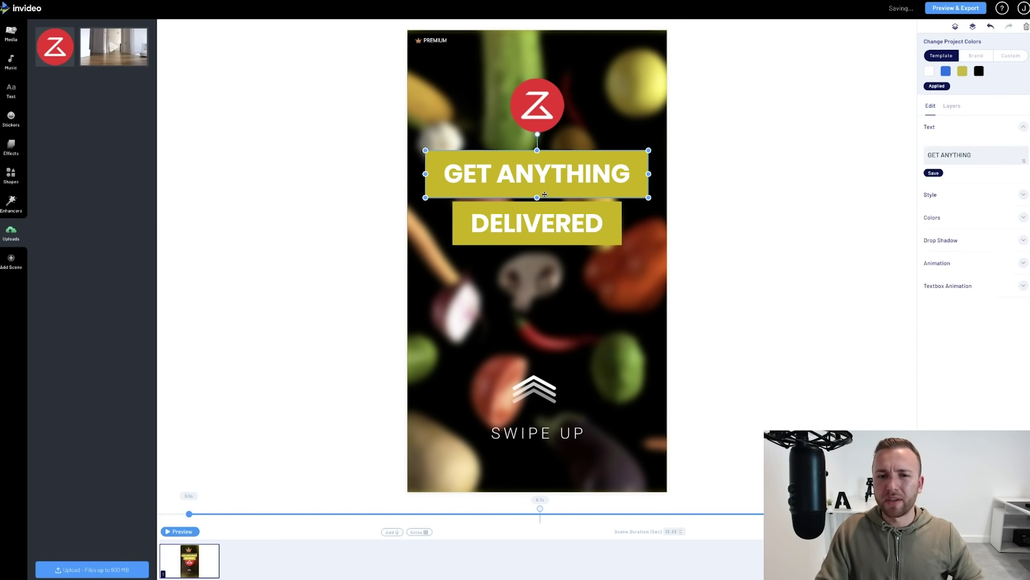
pyautogui.click(953, 243)
pyautogui.click(952, 222)
pyautogui.click(930, 272)
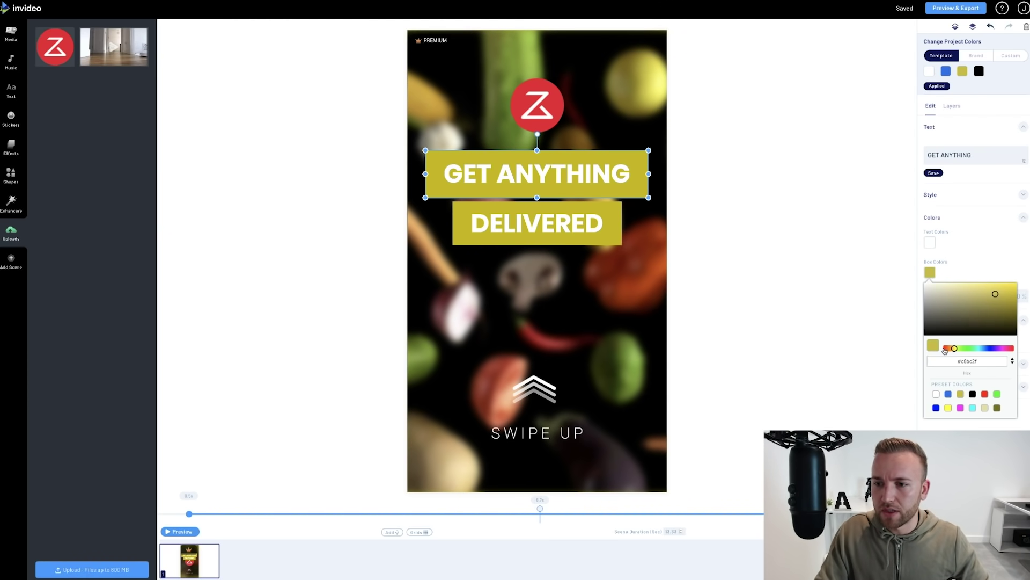
pyautogui.click(985, 394)
pyautogui.click(732, 268)
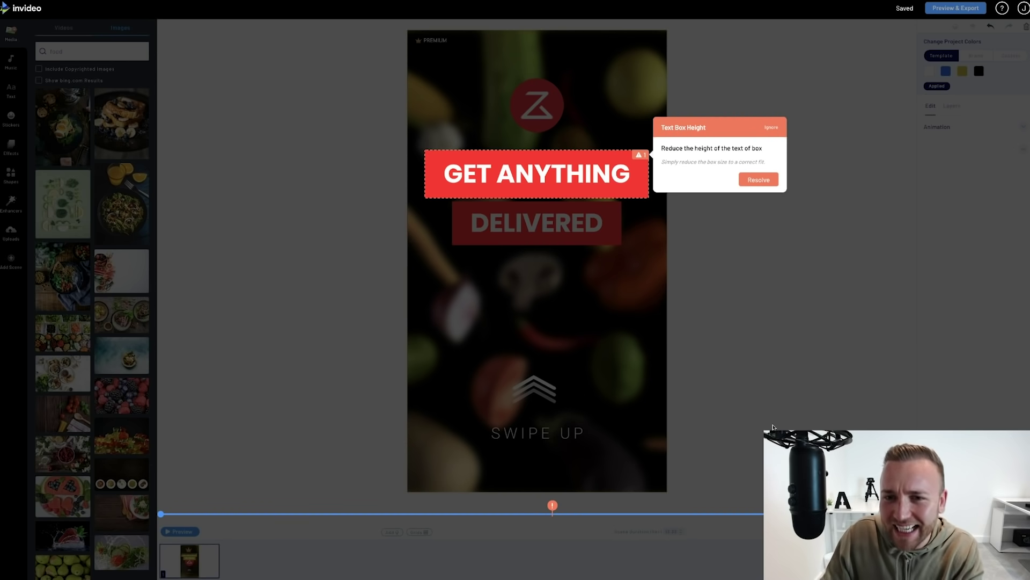
pyautogui.click(750, 180)
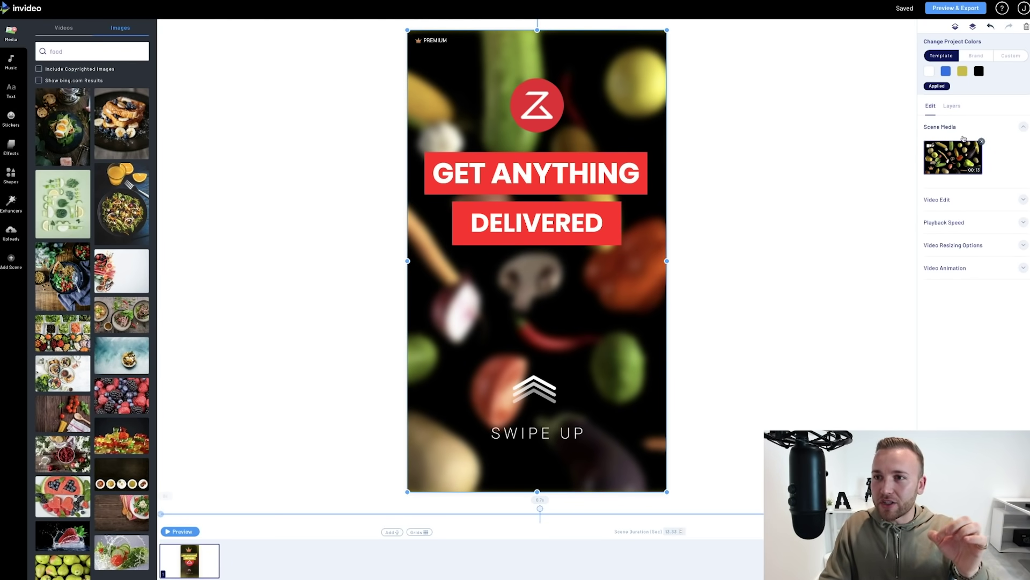
# - Export the finished ad video and download the completed file from the projects list
pyautogui.click(961, 7)
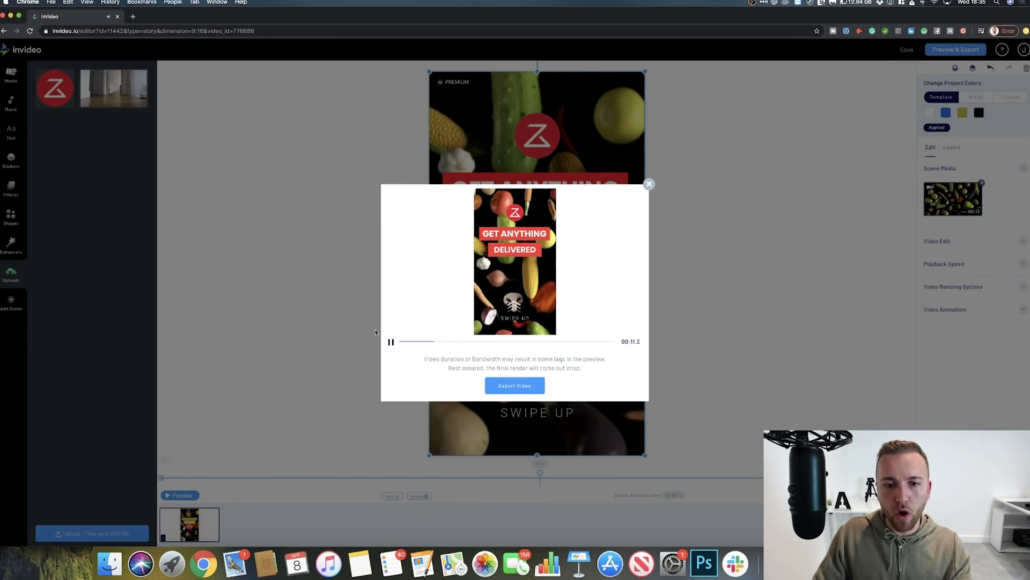
pyautogui.click(509, 384)
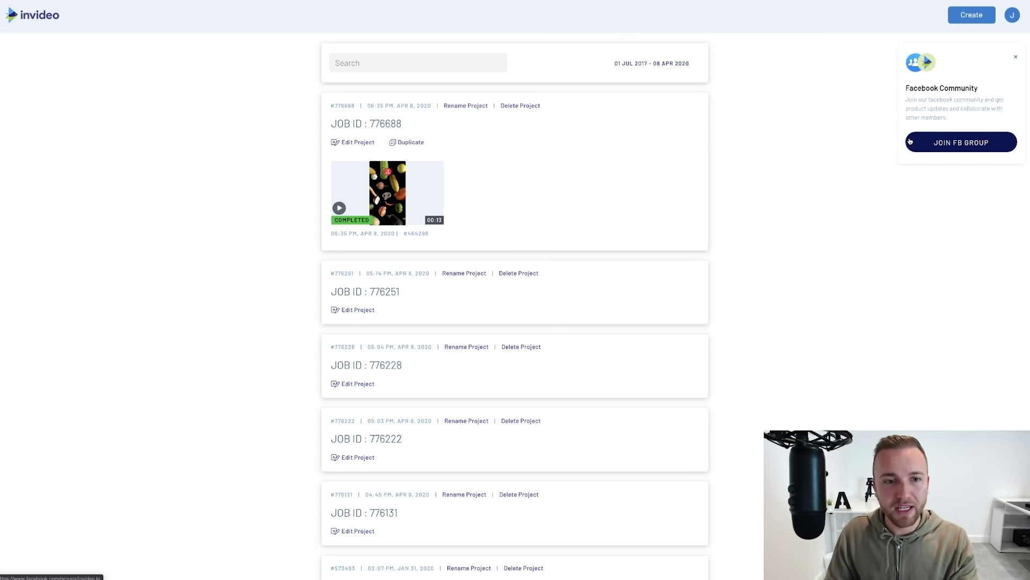
pyautogui.moveTo(410, 198)
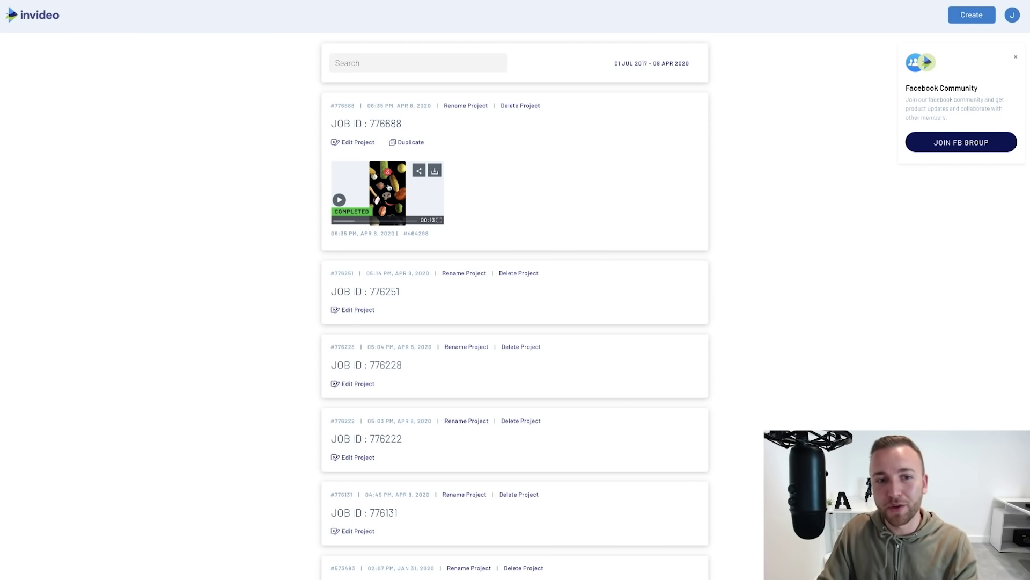
pyautogui.click(435, 172)
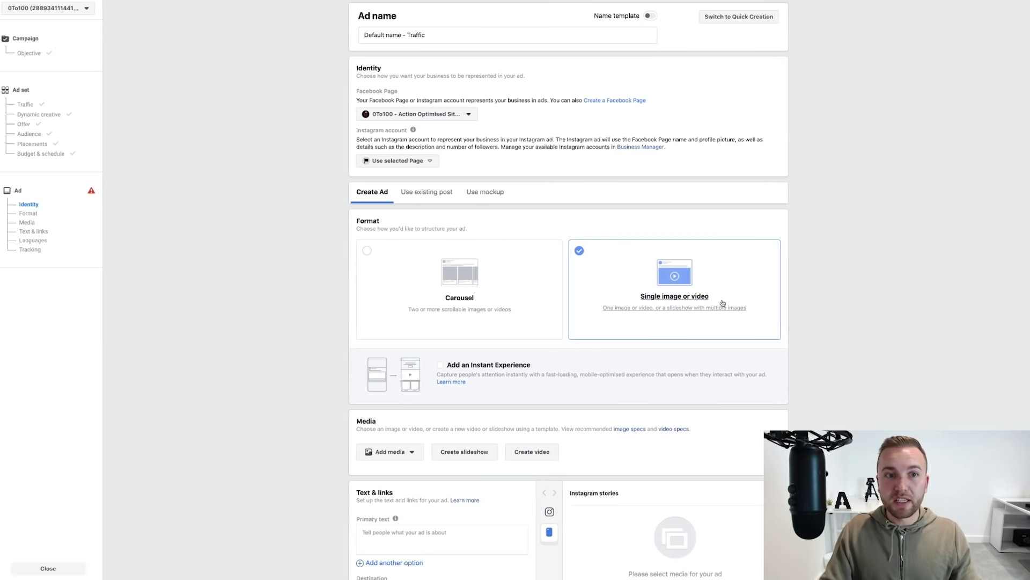
# - Add a video to the ad's media by uploading the exported InVideo MP4 file from the Downloads folder
pyautogui.scroll(-5, 720, 304)
pyautogui.scroll(-1, 633, 263)
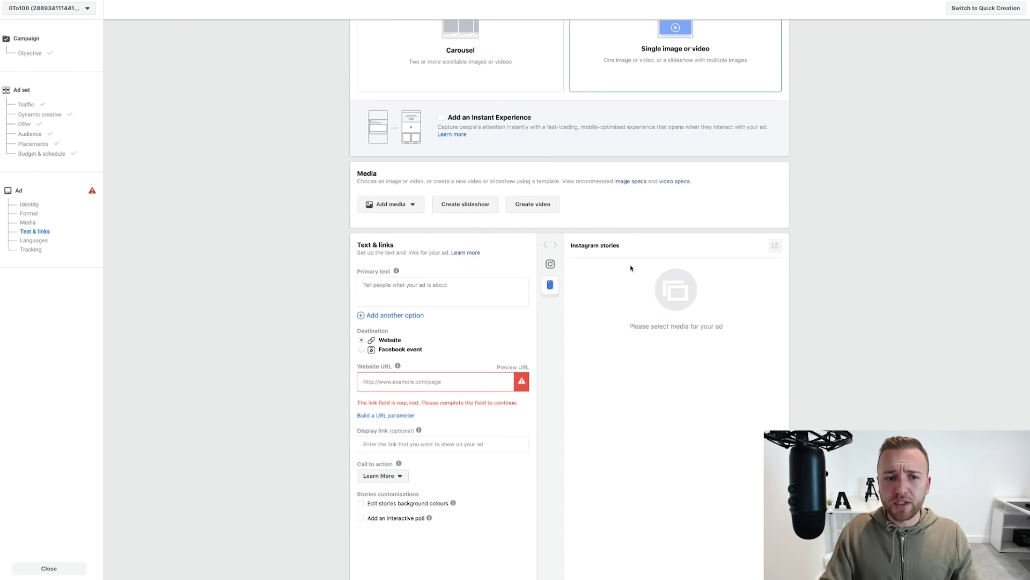
pyautogui.click(399, 203)
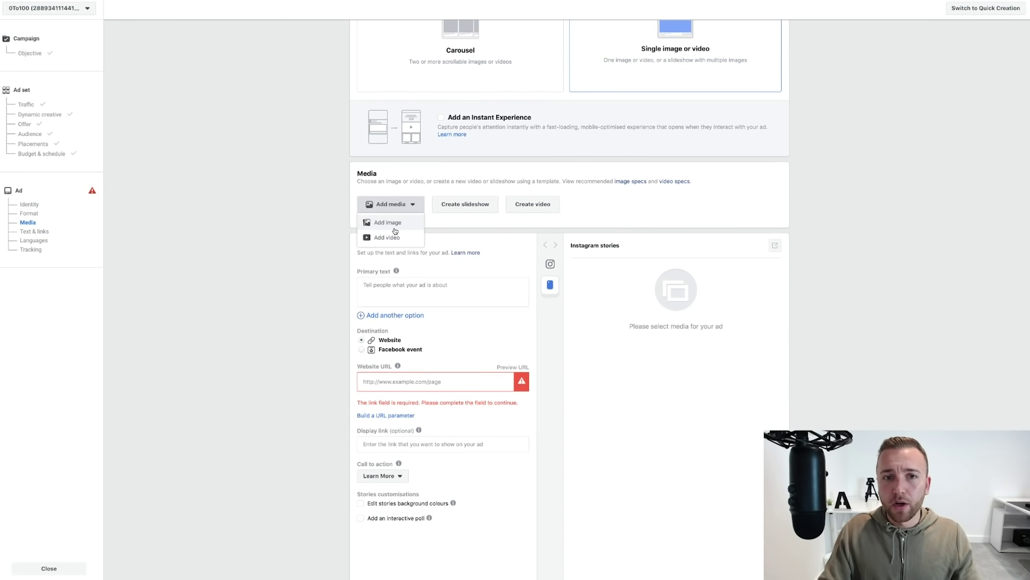
pyautogui.click(397, 237)
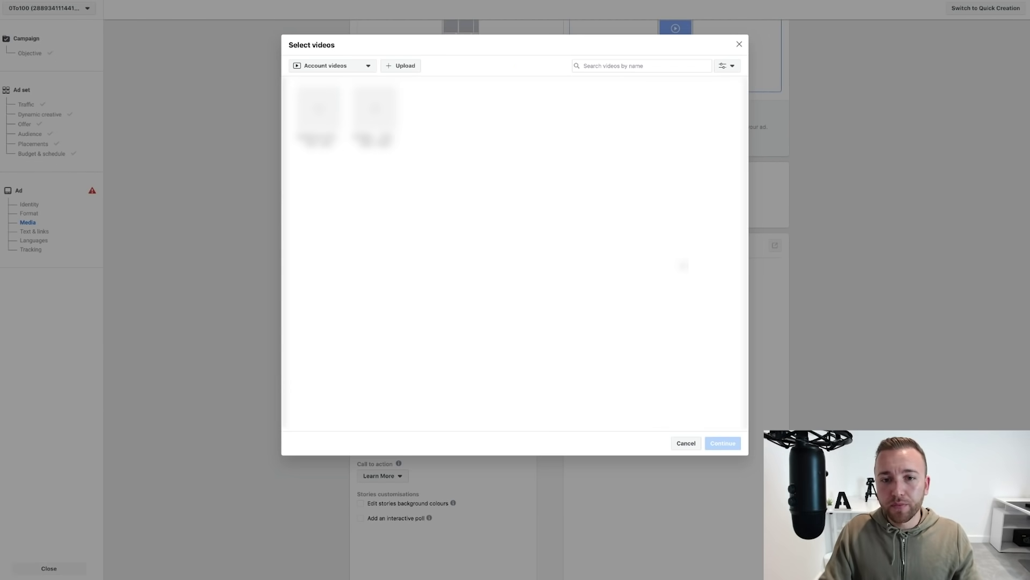
pyautogui.click(399, 66)
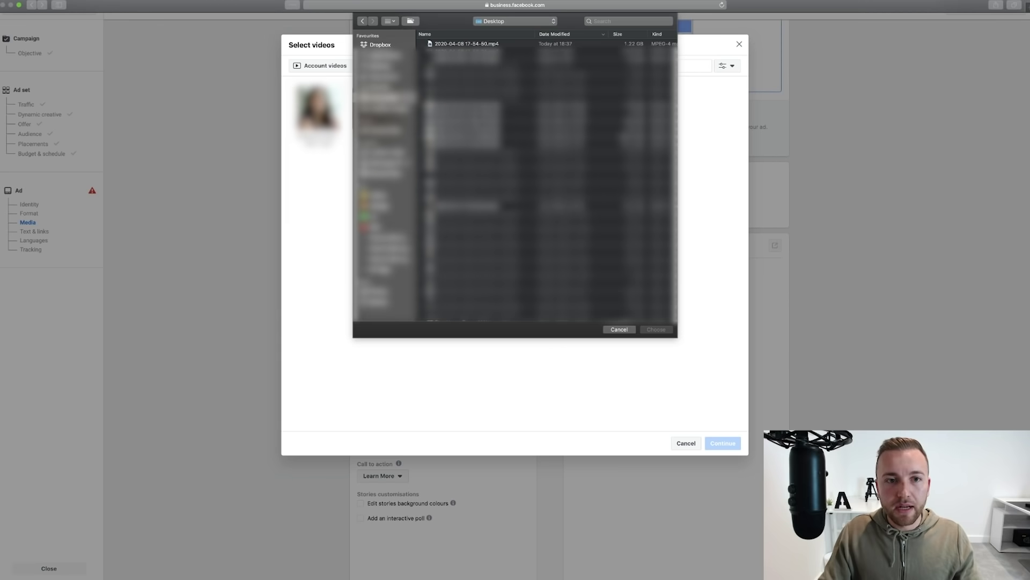
pyautogui.click(381, 109)
pyautogui.click(478, 43)
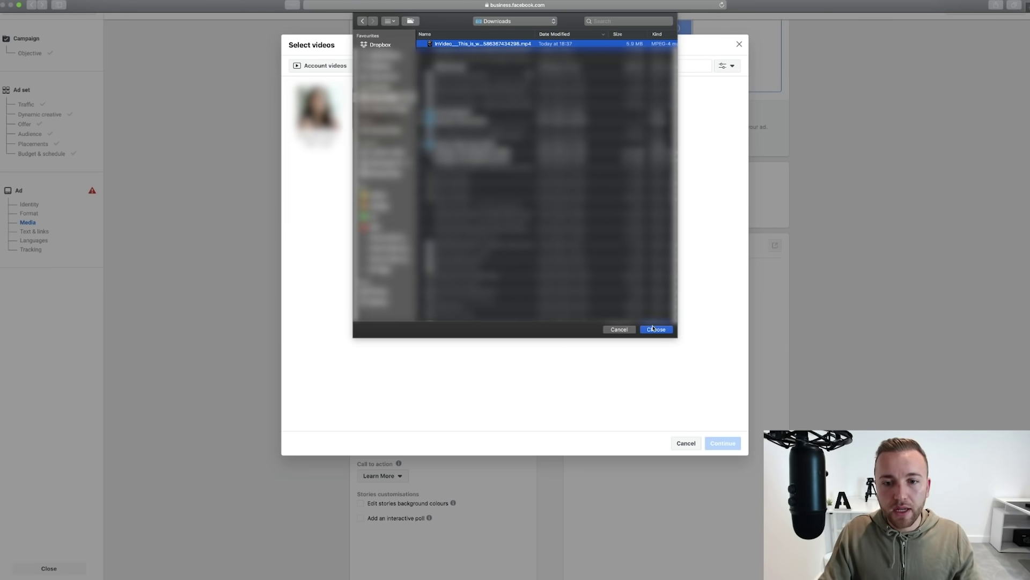
pyautogui.click(656, 329)
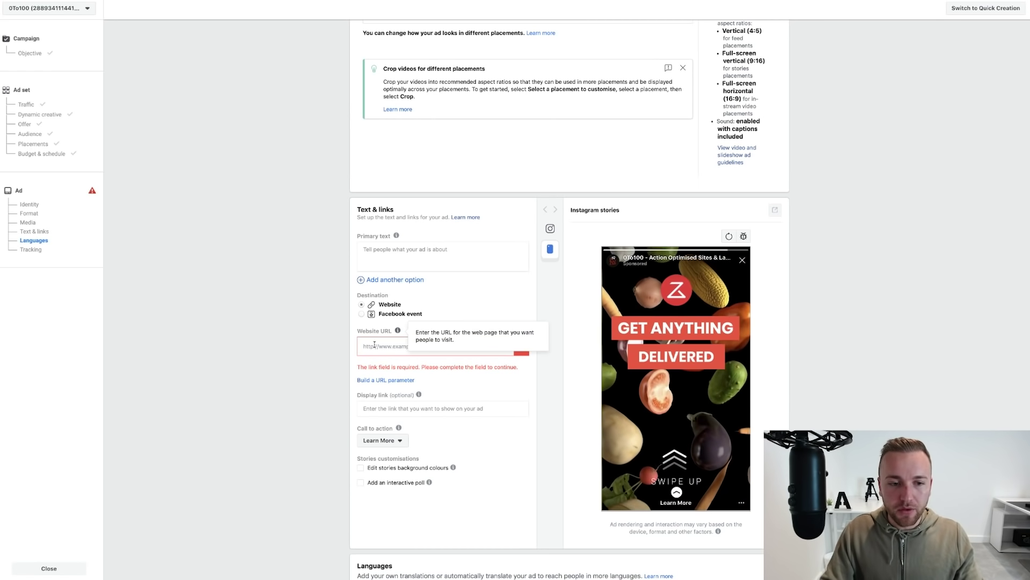
pyautogui.click(435, 346)
pyautogui.write('www.affluent.co')
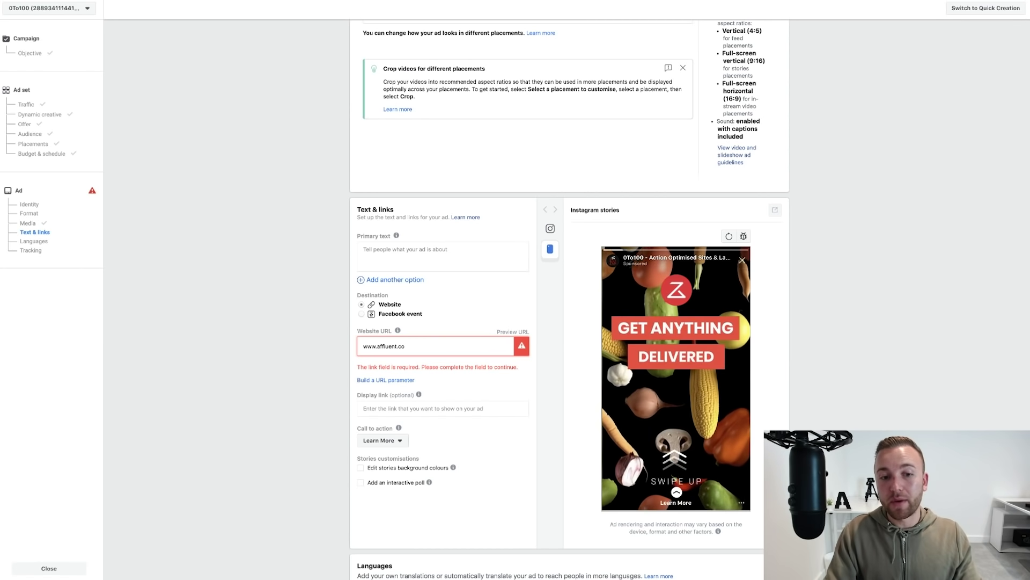
pyautogui.click(307, 351)
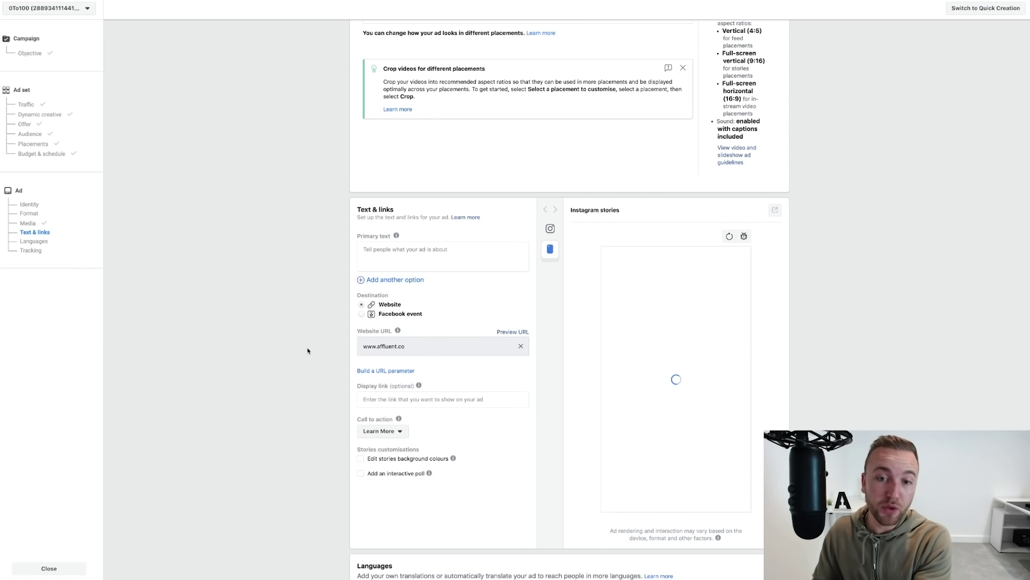
pyautogui.doubleClick(392, 346)
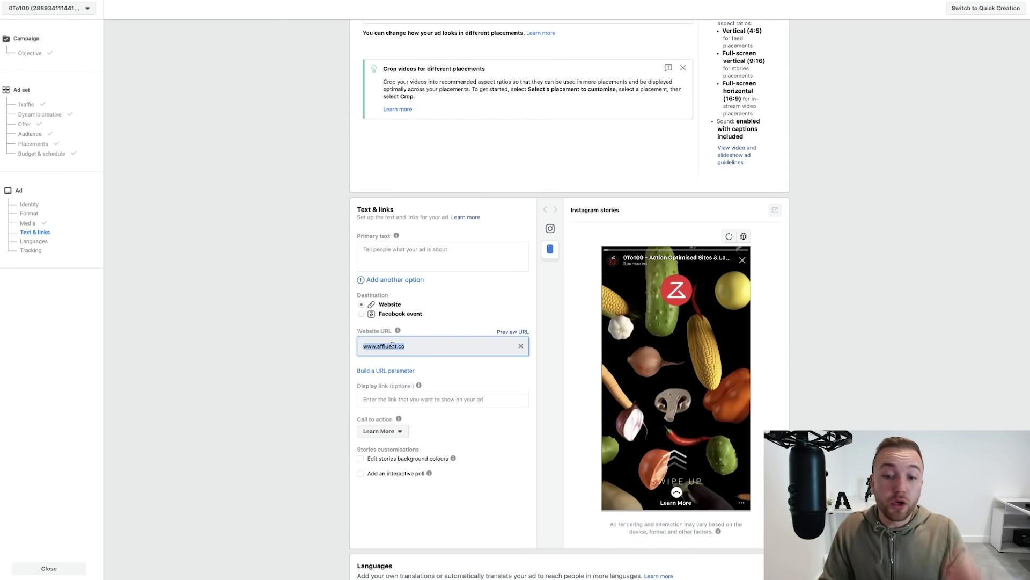